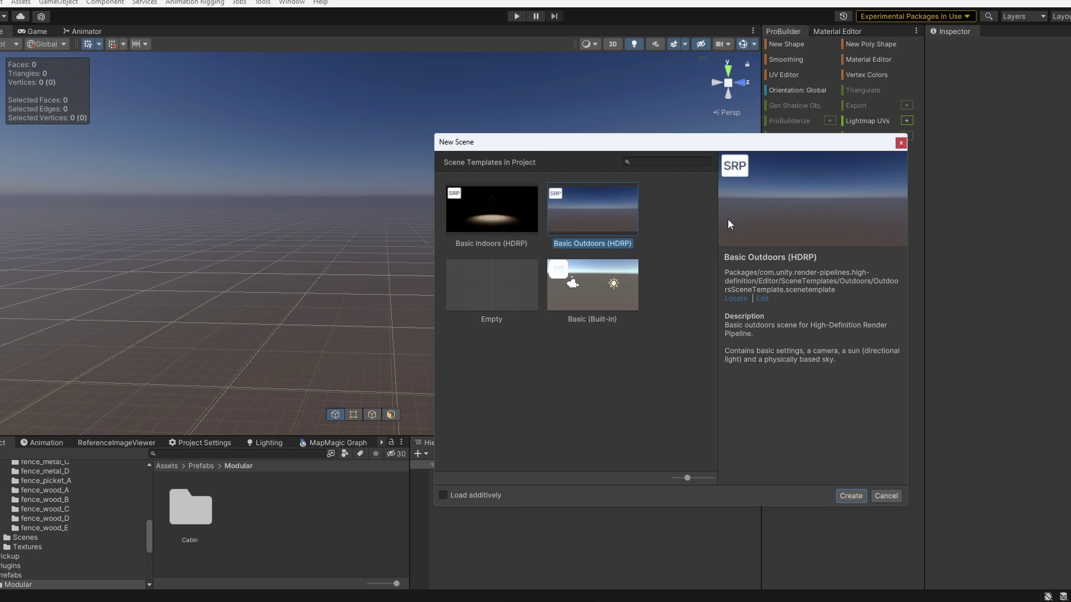
- Create a scene from the Basic Outdoors (HDRP) template and inspect its camera, Sun, and Sky and Fog Volume objects
double_click(591, 217)
left_click(479, 474)
left_click(493, 485)
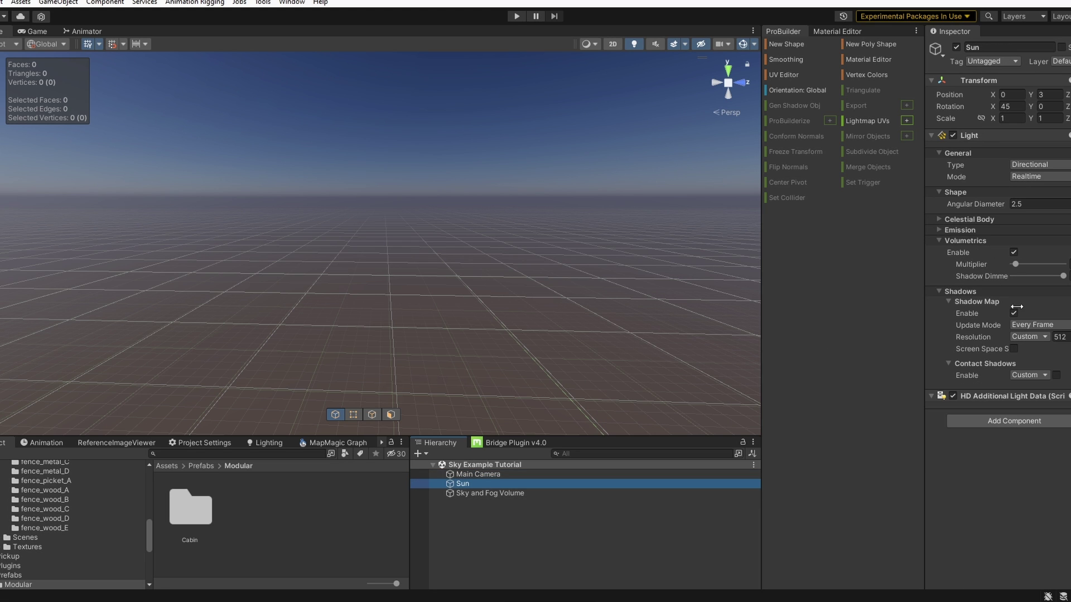
left_click(487, 493)
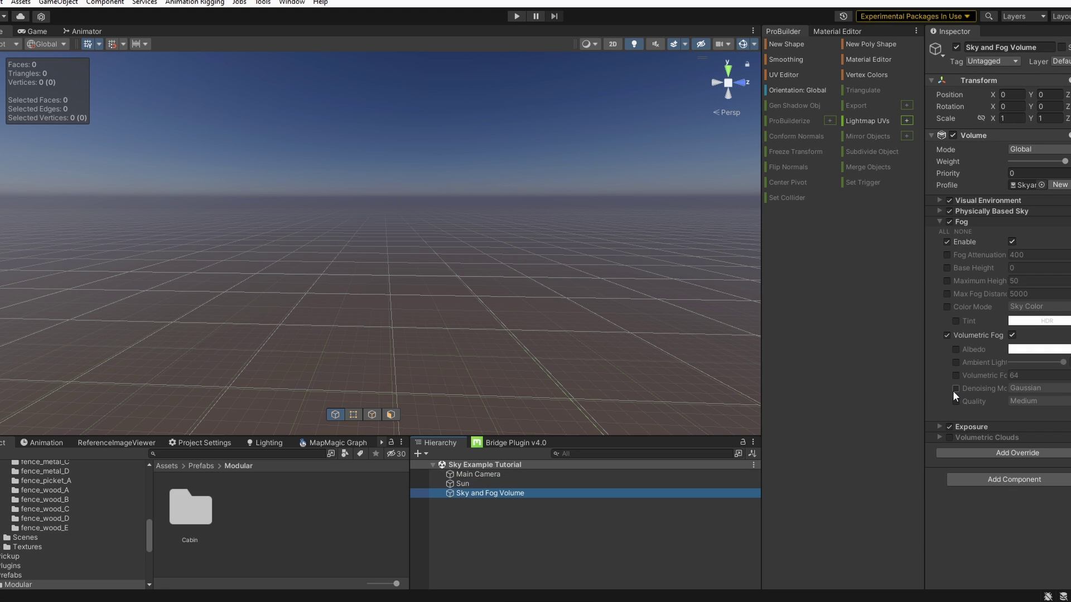
- Set the Sun light's Angular Diameter to 50
left_click(470, 485)
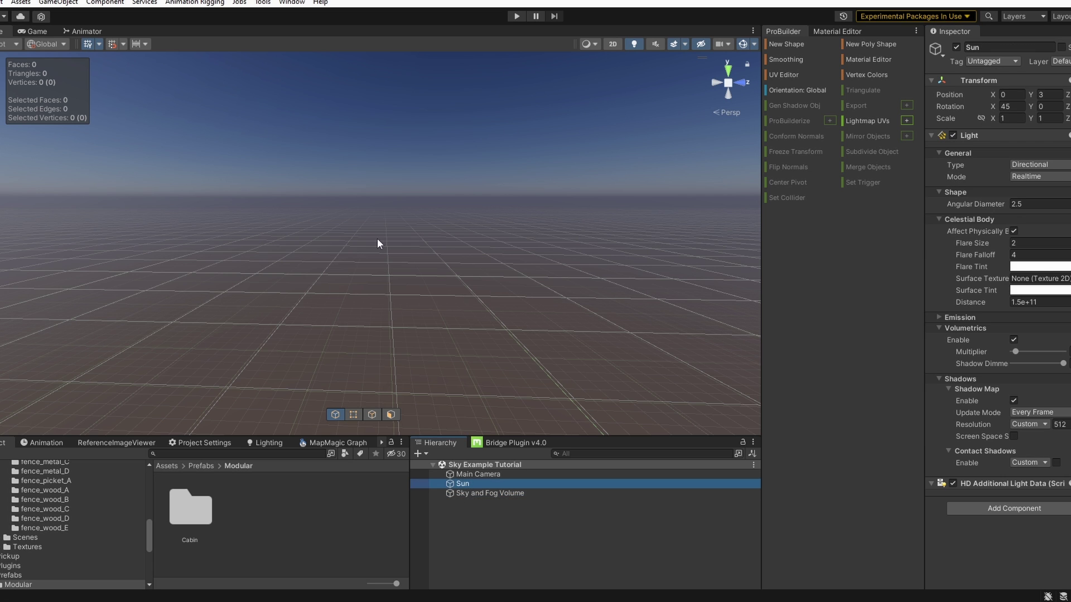
right_click_drag(376, 240, 438, 223)
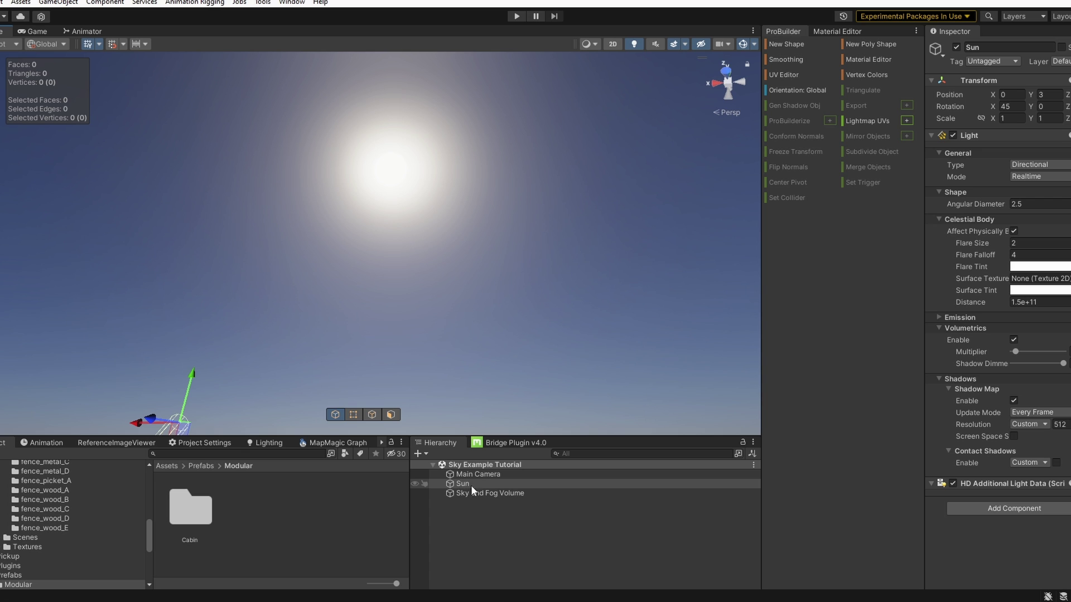
left_click_drag(956, 203, 978, 219)
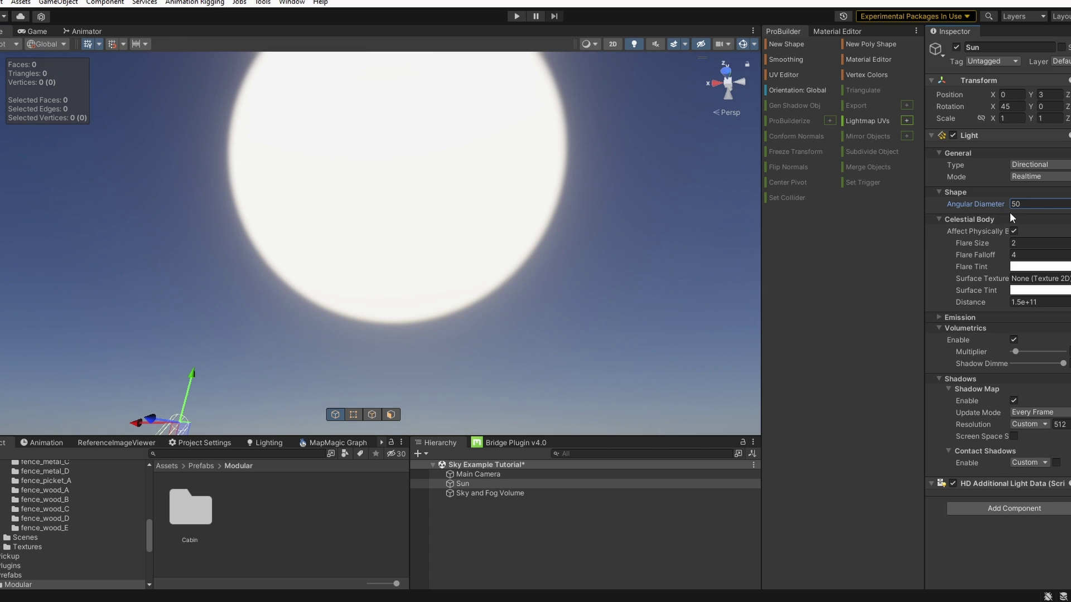
- Change the Sun's Flare Tint to red and set its Flare Size to 2.5
left_click(1039, 266)
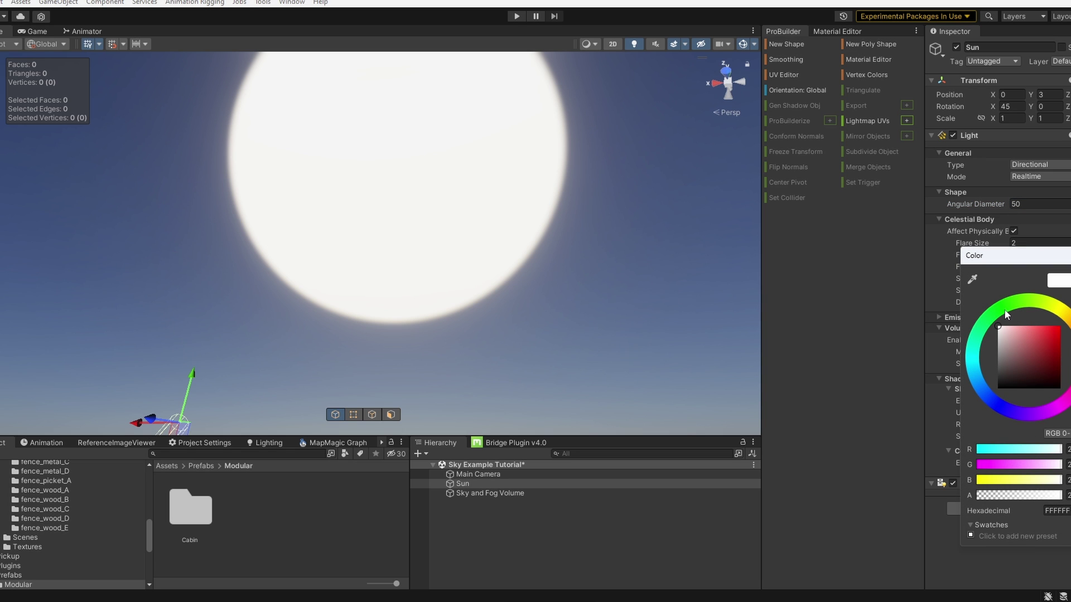
mouse_move(1032, 256)
left_mouse_down()
mouse_move(885, 260)
mouse_move(988, 260)
mouse_move(1026, 239)
mouse_move(1059, 239)
mouse_move(1043, 241)
left_mouse_up()
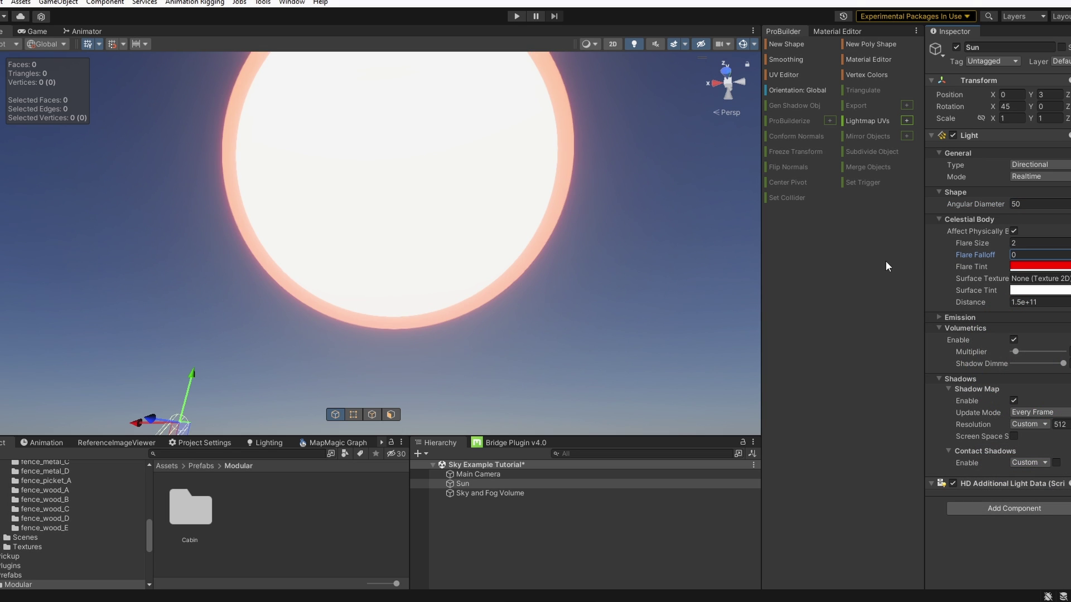
type("46")
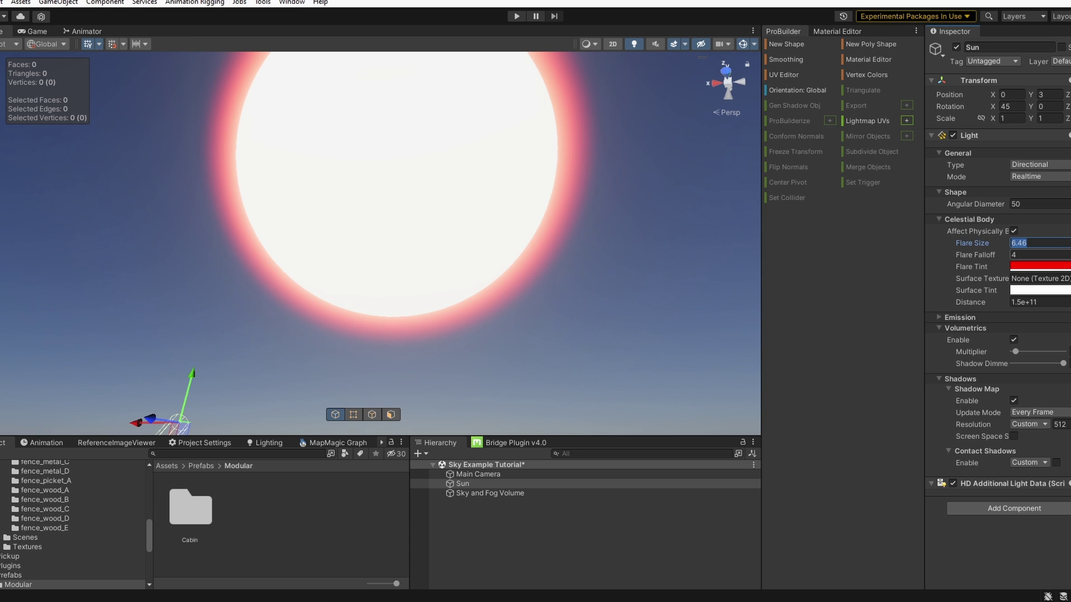
type("2.5")
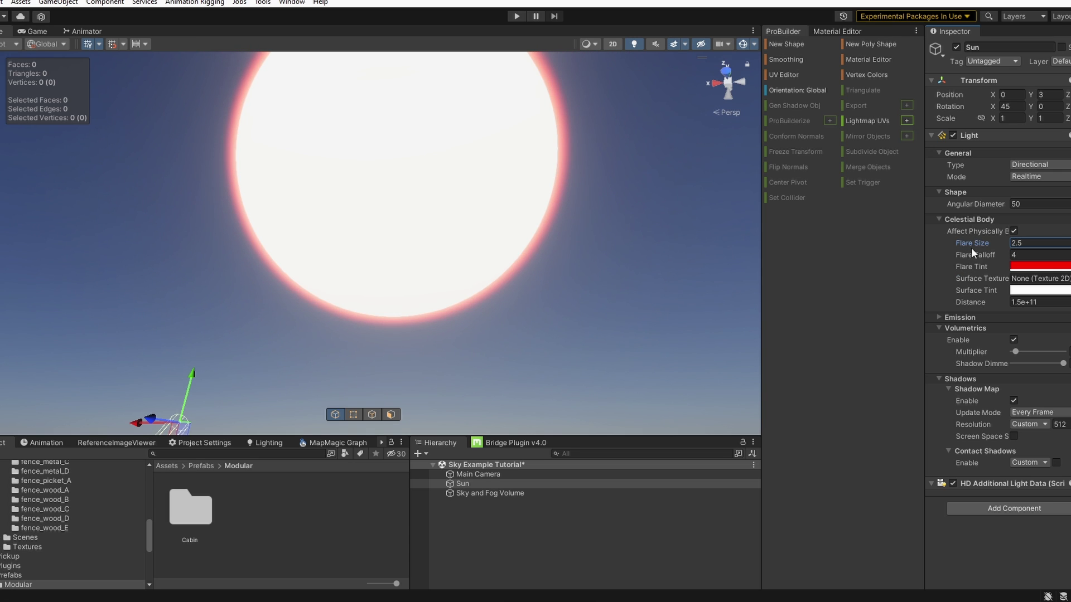
- Set the Sun's Flare Falloff to 16
left_click_drag(965, 253, 951, 271)
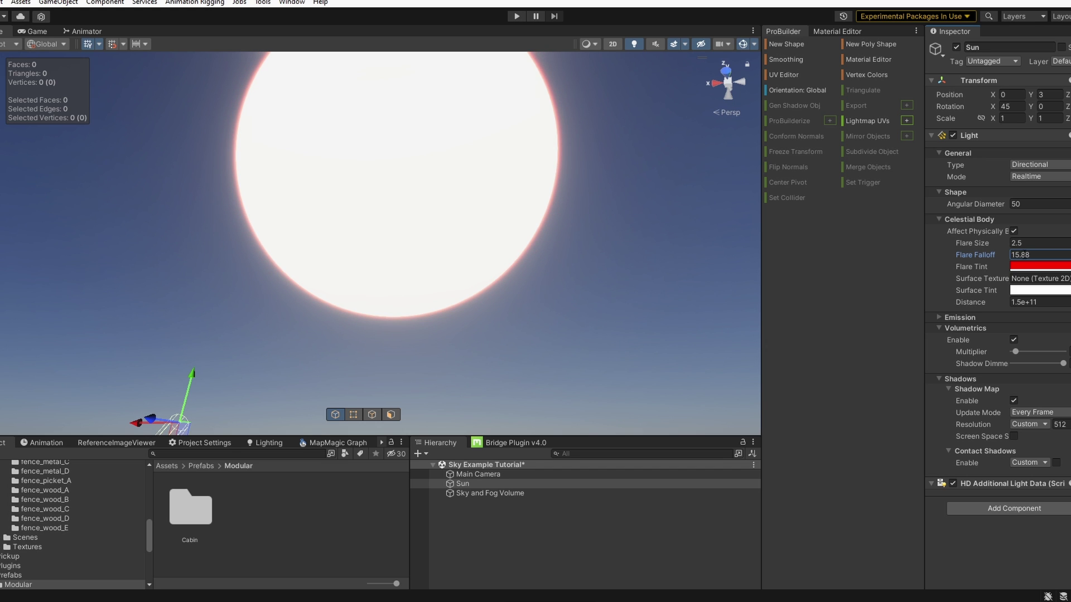
left_click(1021, 255)
type("16")
- Set the Sun's emission Temperature to 15000 and its Intensity to 130 Lux
left_click(968, 219)
left_click(964, 230)
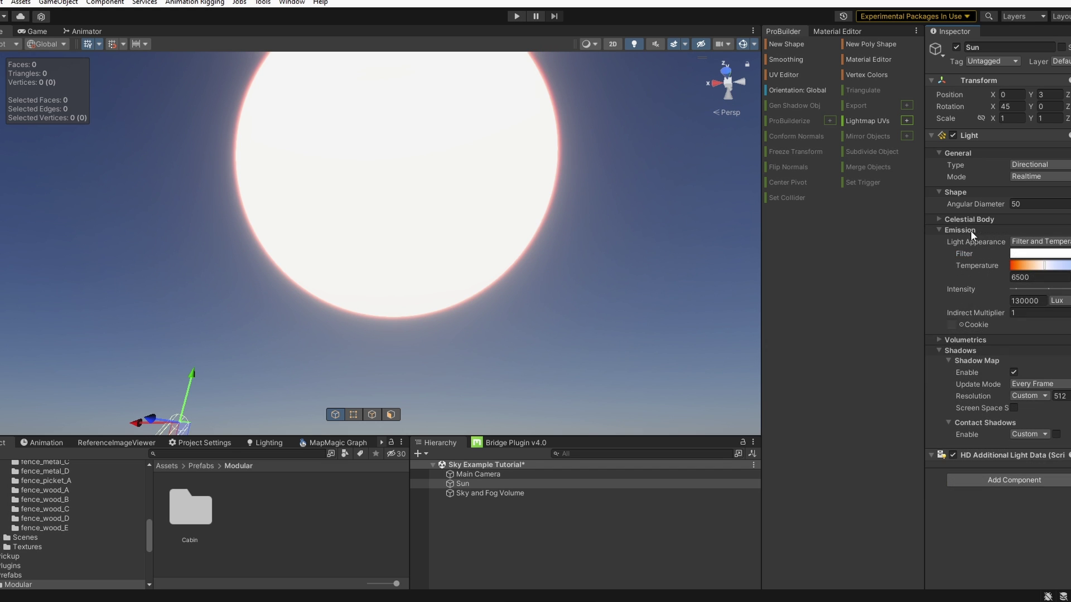
left_click_drag(1038, 267, 1067, 268)
left_click(1049, 277)
type("15000")
left_click(1027, 301)
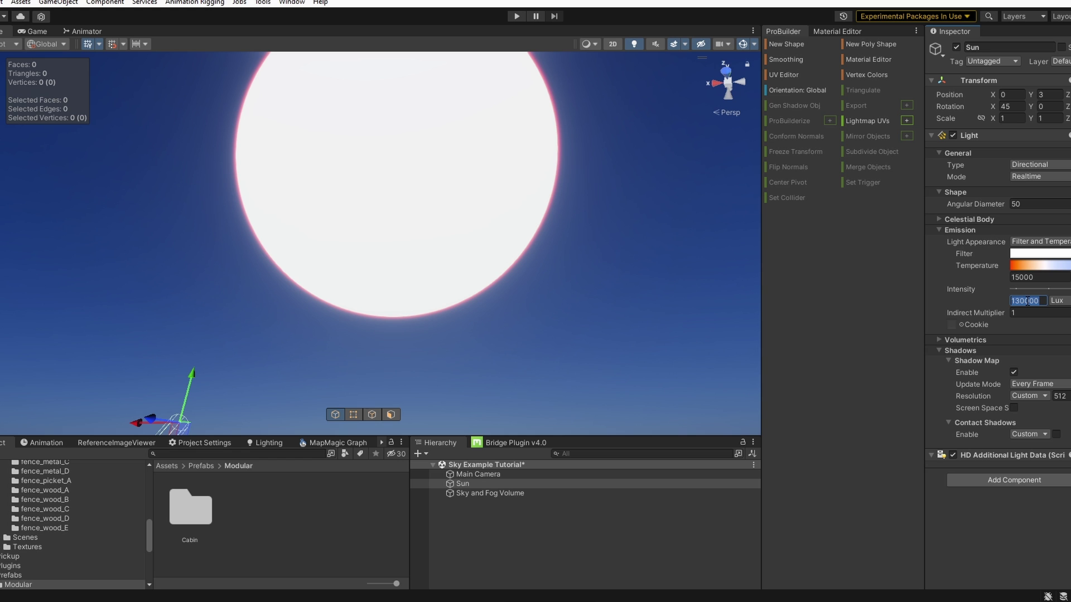
type("130")
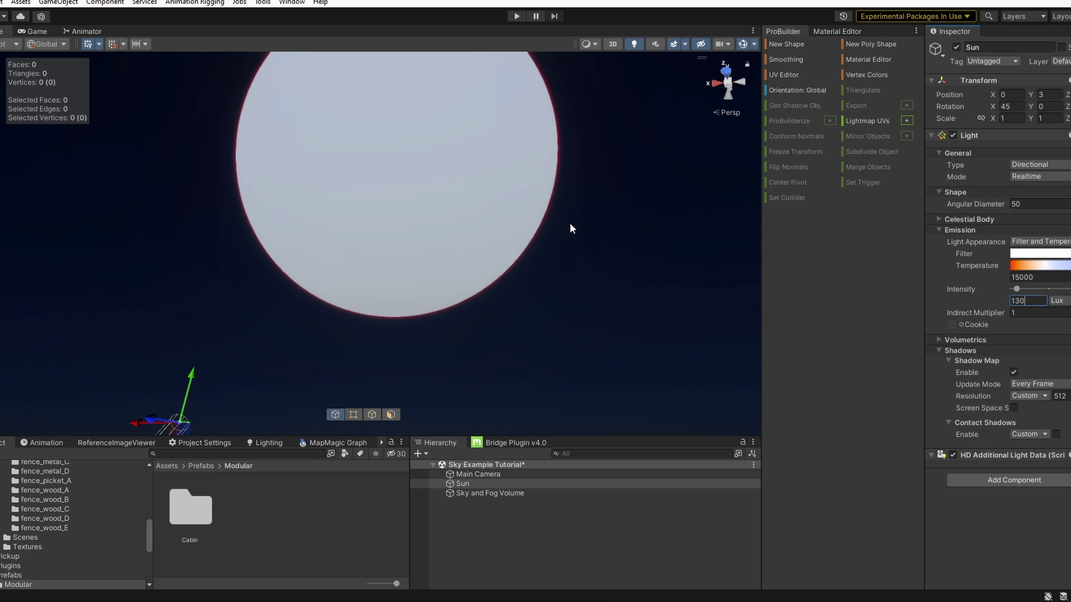
- Remove the existing Exposure override from the Sky and Fog Volume and add a new Exposure override
right_click_drag(551, 219, 636, 263)
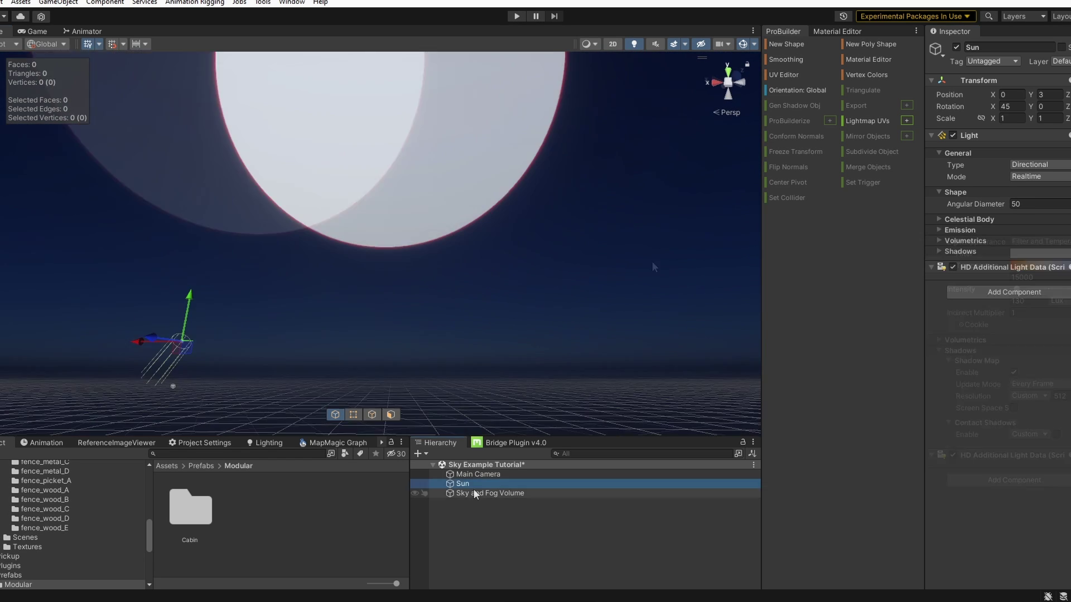
left_click(478, 491)
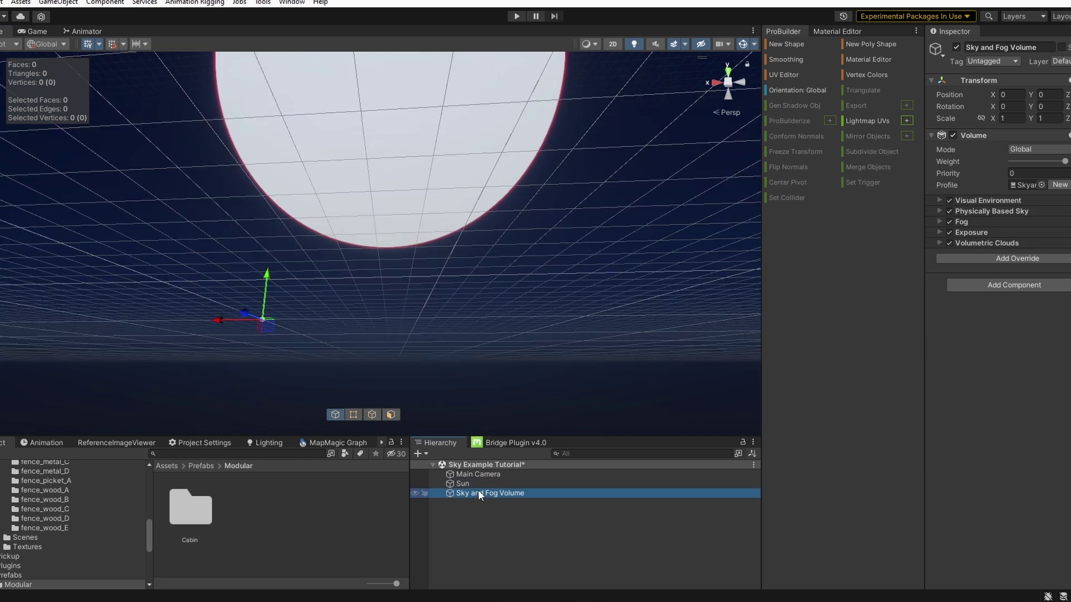
double_click(478, 491)
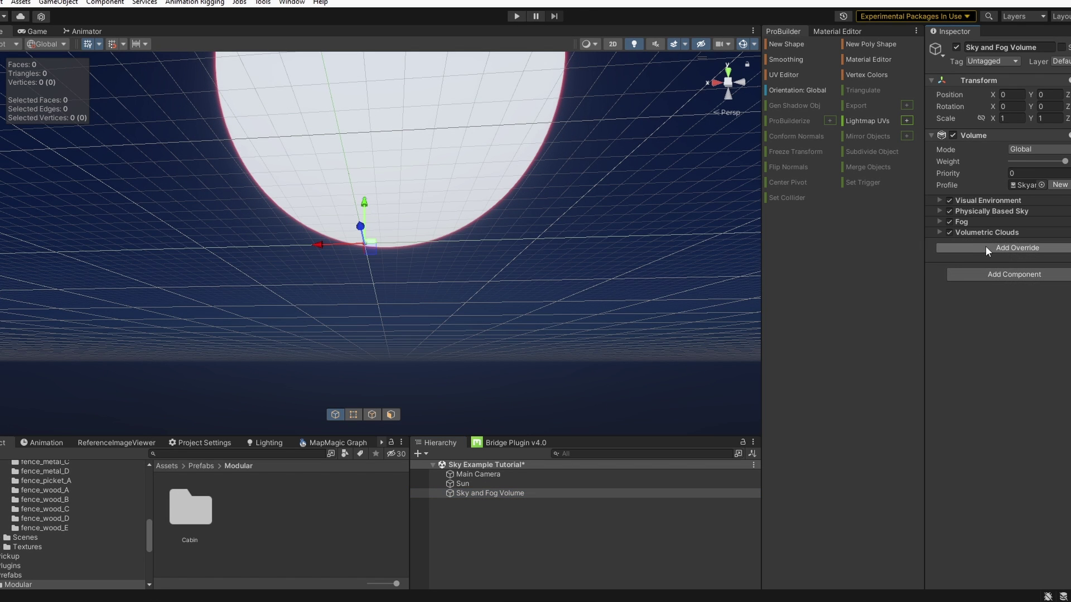
left_click(990, 247)
type("expos")
key("Return")
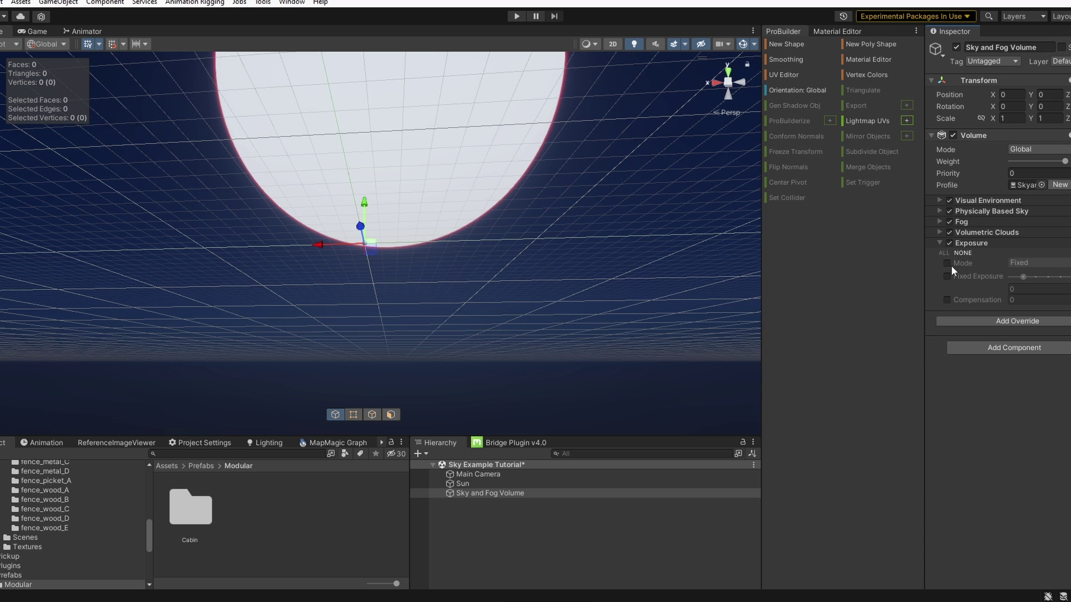
- Override the Exposure mode as Fixed and set the Fixed Exposure to 6
left_click(947, 263)
left_click(947, 276)
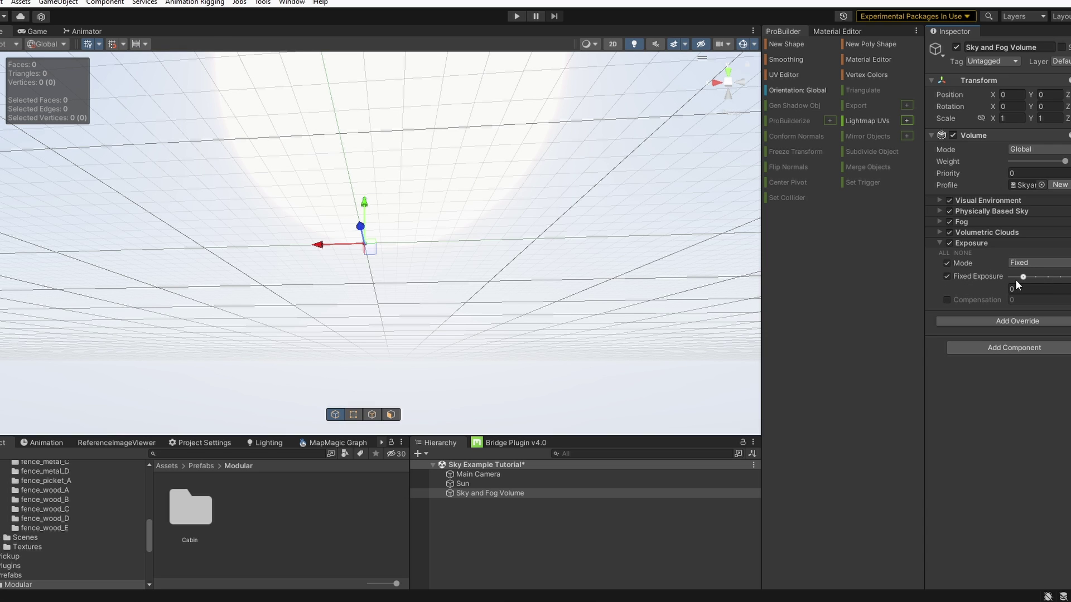
left_click_drag(1025, 281, 1043, 286)
left_click_drag(1043, 286, 1046, 288)
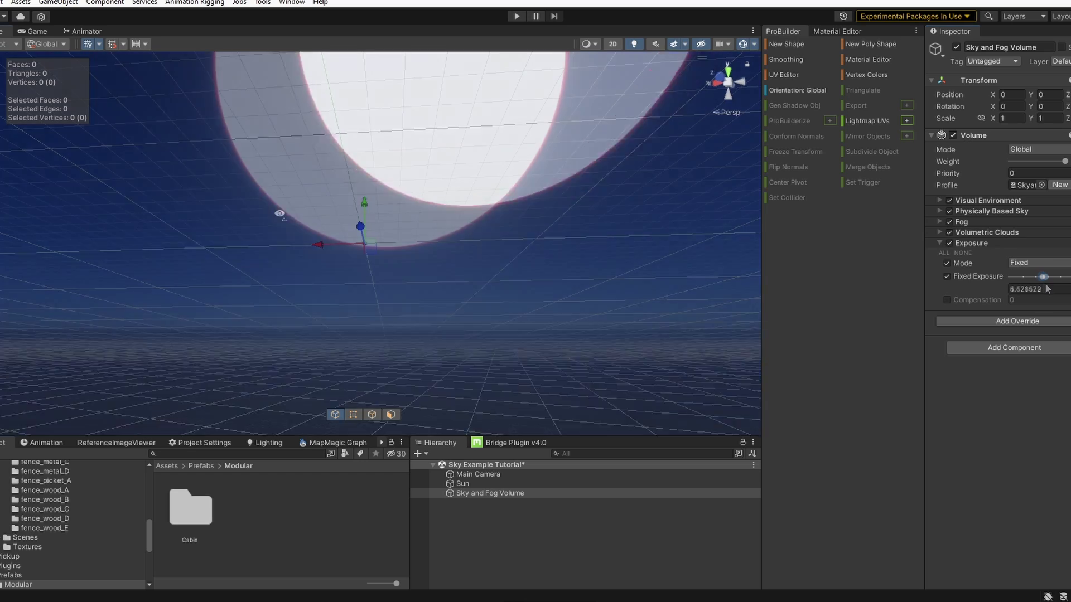
right_click_drag(279, 213, 736, 310)
left_click(1036, 289)
type("5")
type("6")
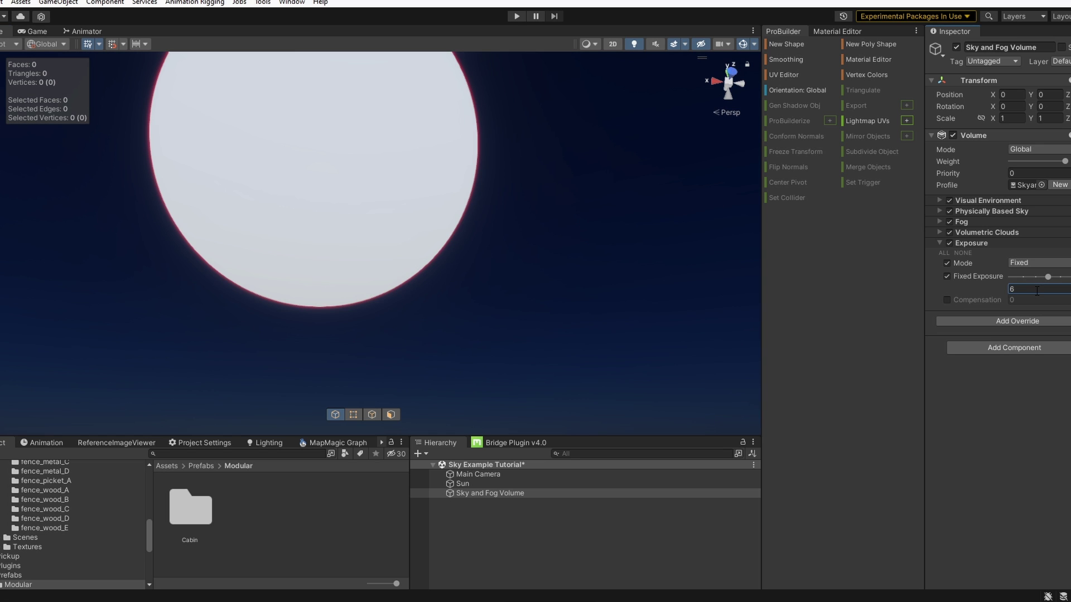
left_click(995, 242)
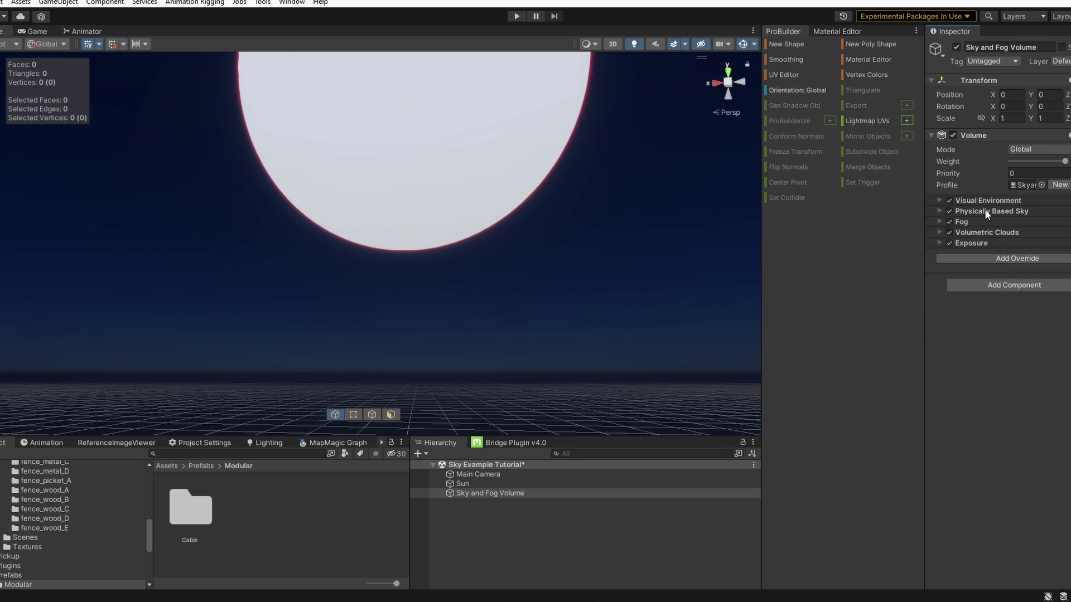
- Enable Volumetric Clouds on the volume and override them with Simple cloud control and the Stormy preset
left_click(987, 234)
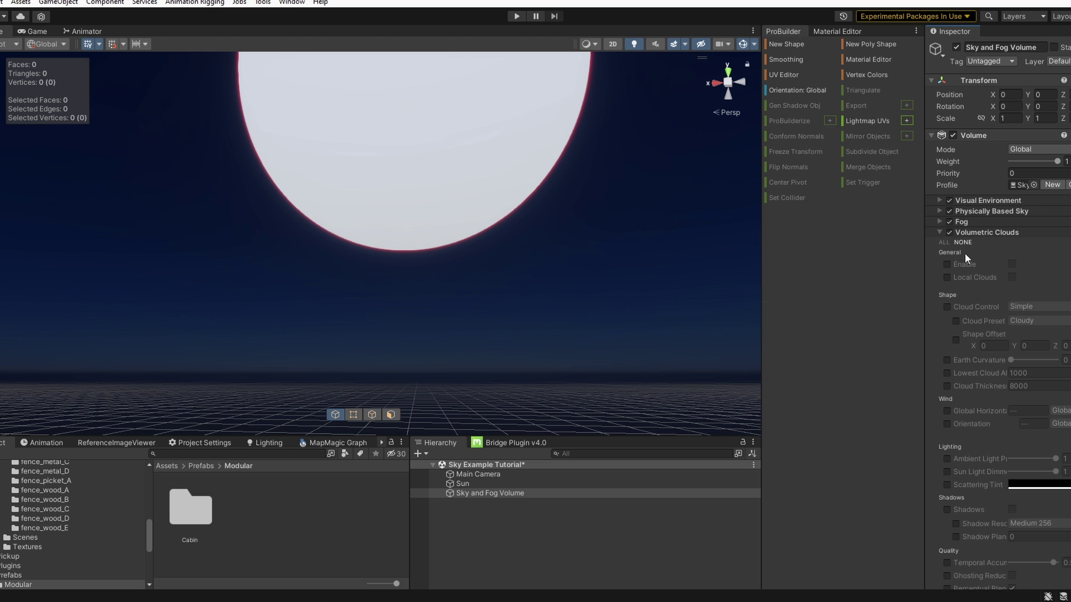
left_click(1013, 264)
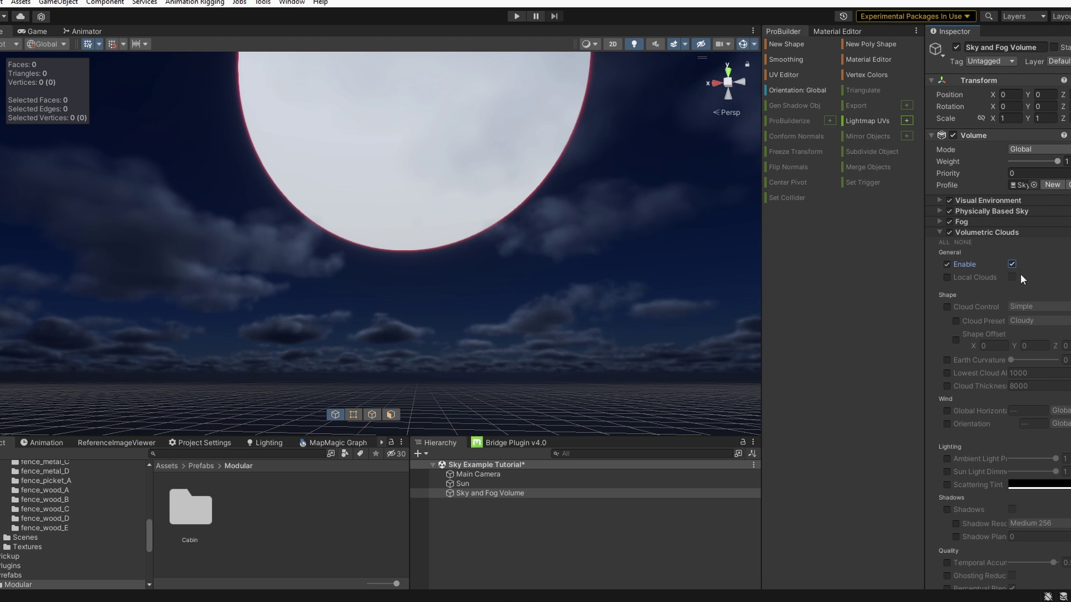
scroll(1002, 272, "down", 3)
left_click(946, 244)
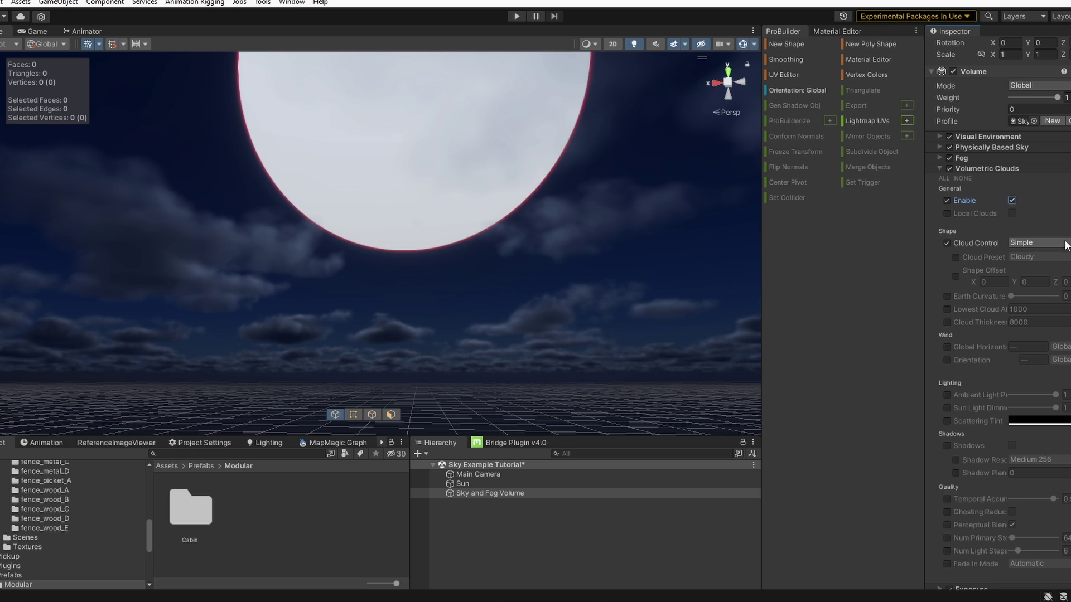
left_click(956, 258)
left_click(1048, 257)
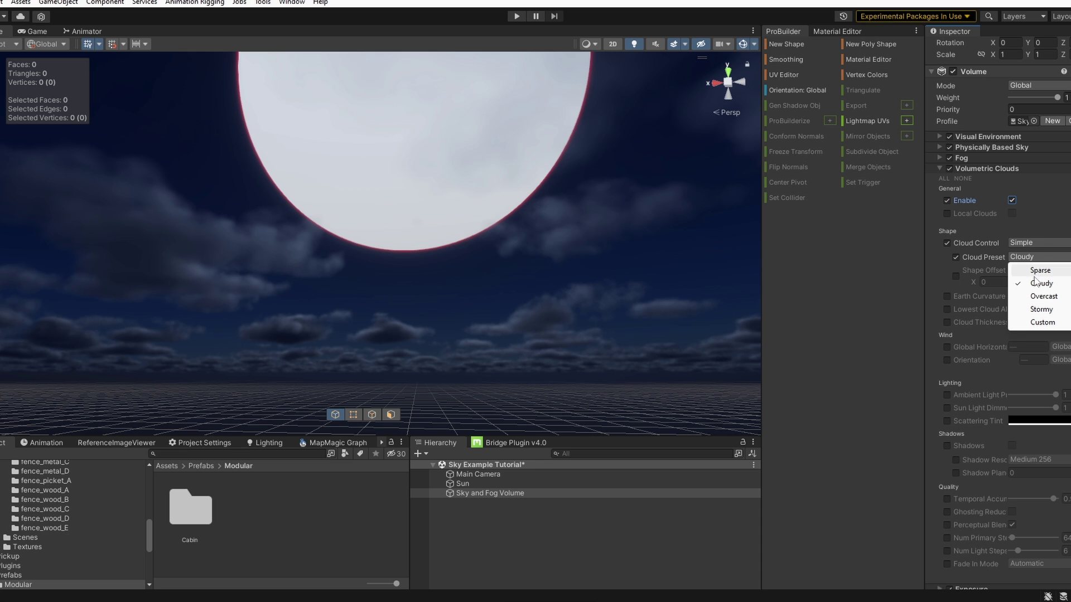
left_click(1041, 309)
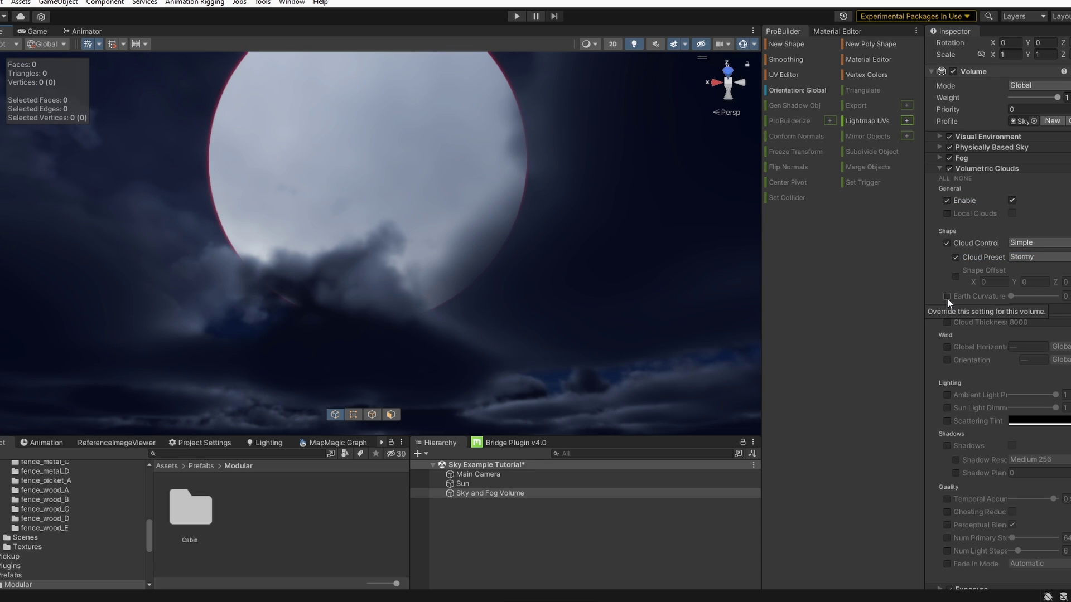
- Override the clouds' Earth Curvature and raise it to about half of its range
left_click(947, 296)
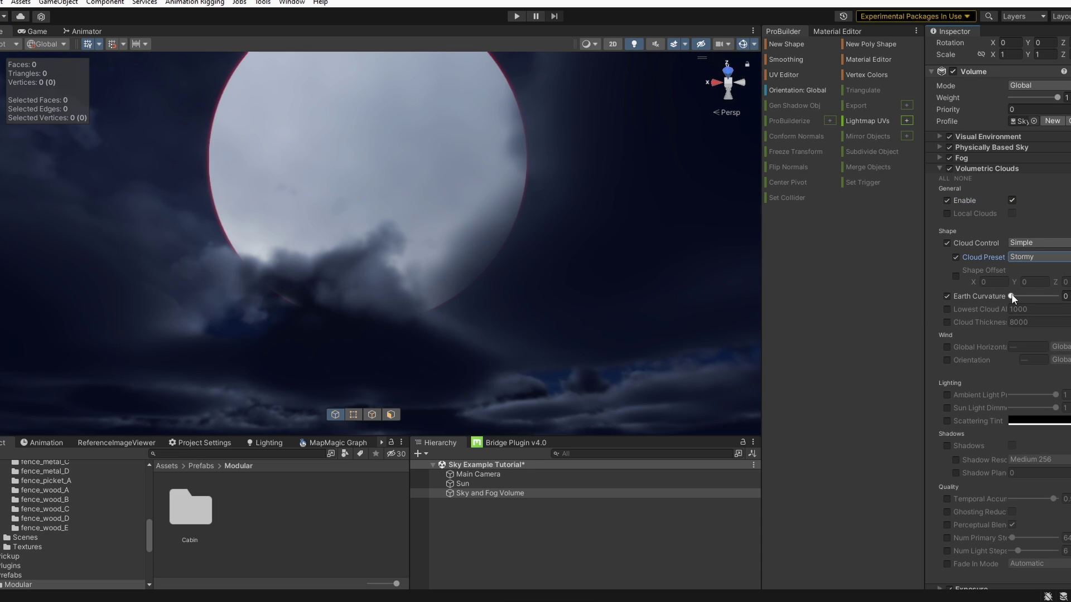
left_click_drag(1011, 296, 1037, 296)
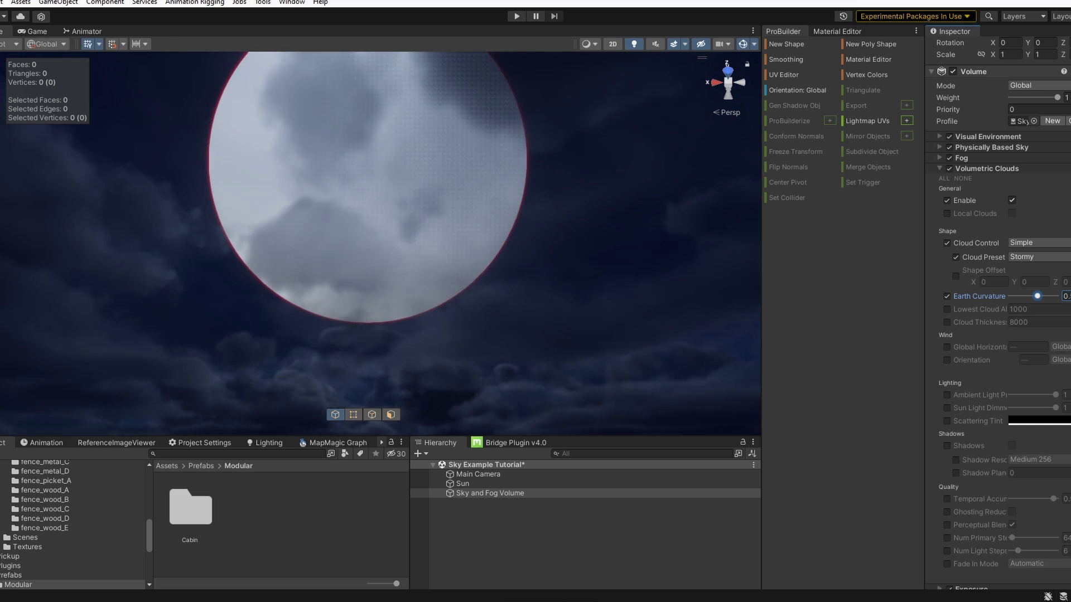
left_click_drag(1037, 296, 1032, 296)
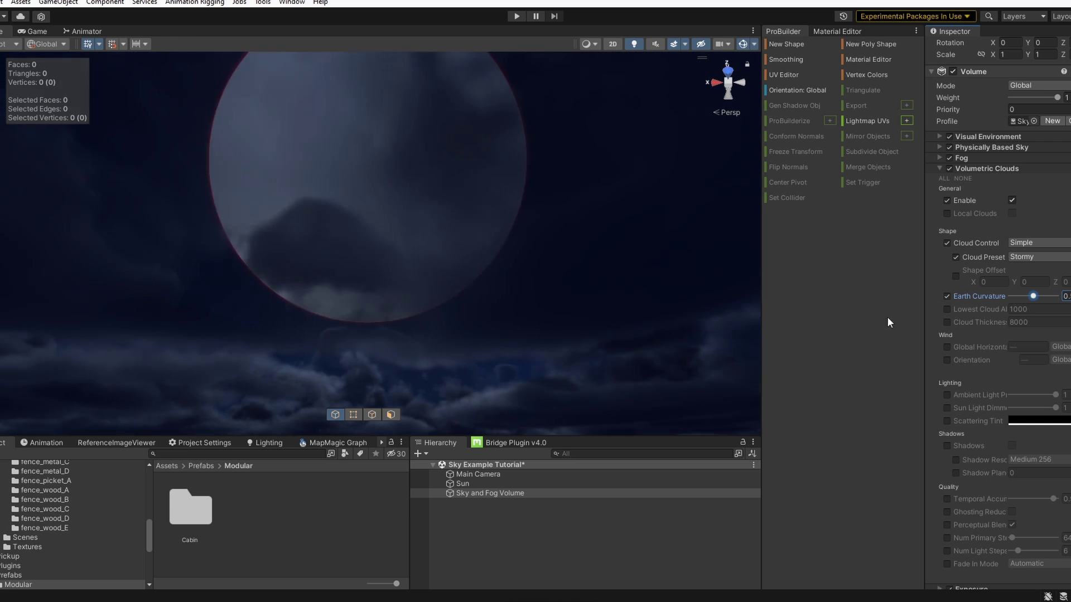
- Override the Lowest Cloud Altitude, try 50000 and 5000, and settle on 2500
left_click(947, 309)
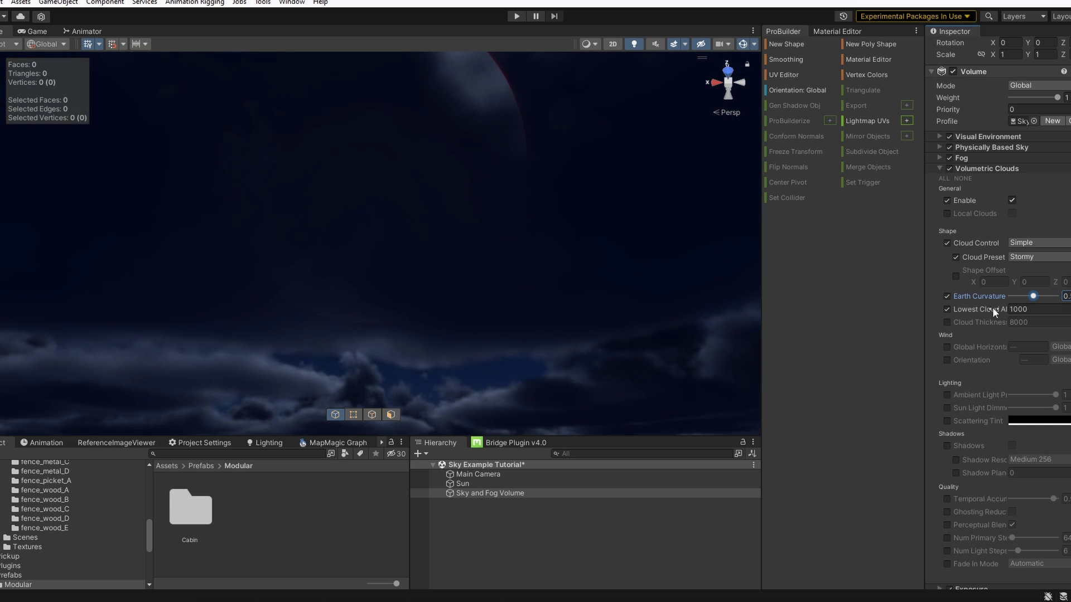
left_click(992, 307)
type("50000")
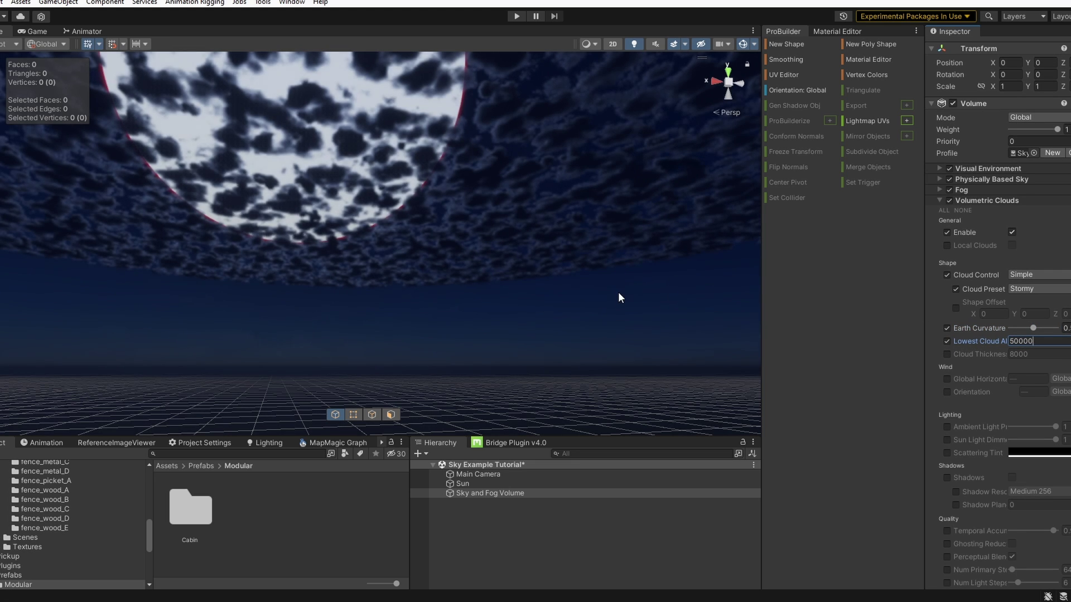
right_click_drag(618, 295, 591, 290)
left_click(1054, 340)
type("5000")
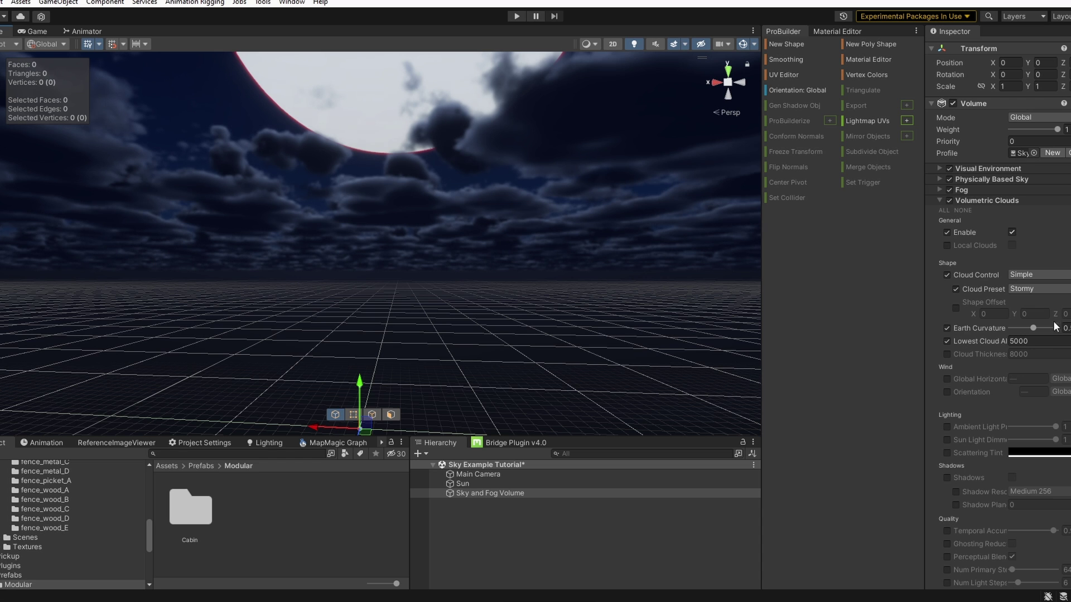
type("2500")
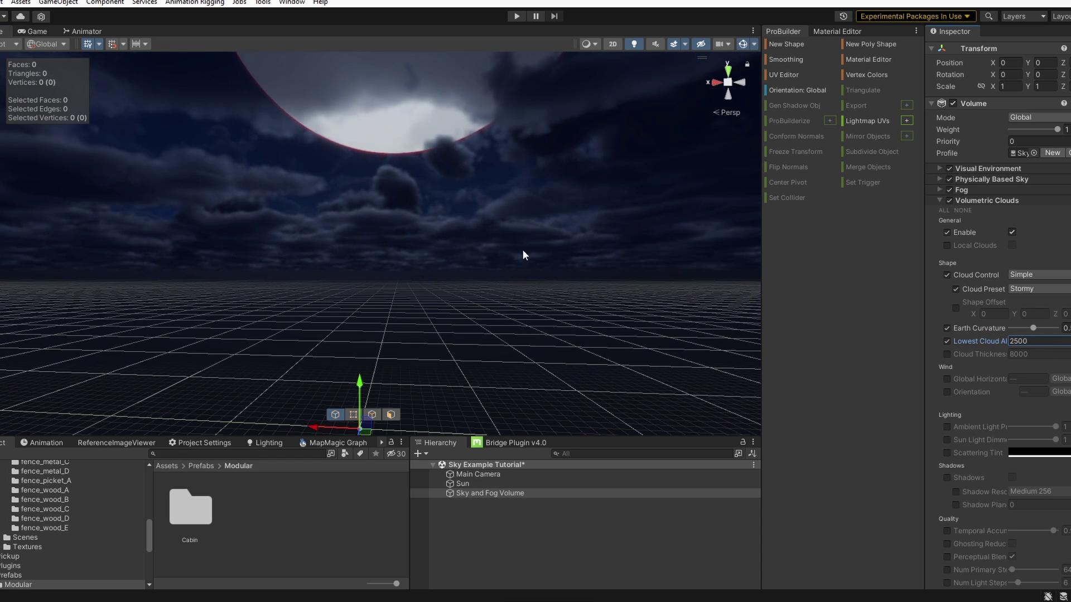
- Override the Cloud Thickness and set it to 10000
left_click(947, 354)
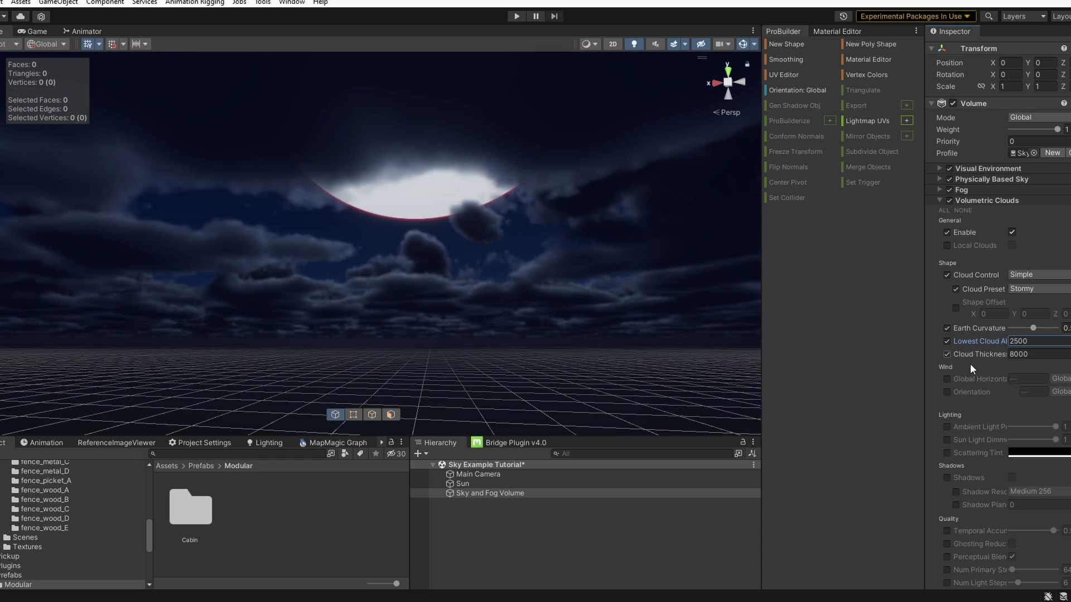
left_click(1037, 351)
type("10000")
key("Return")
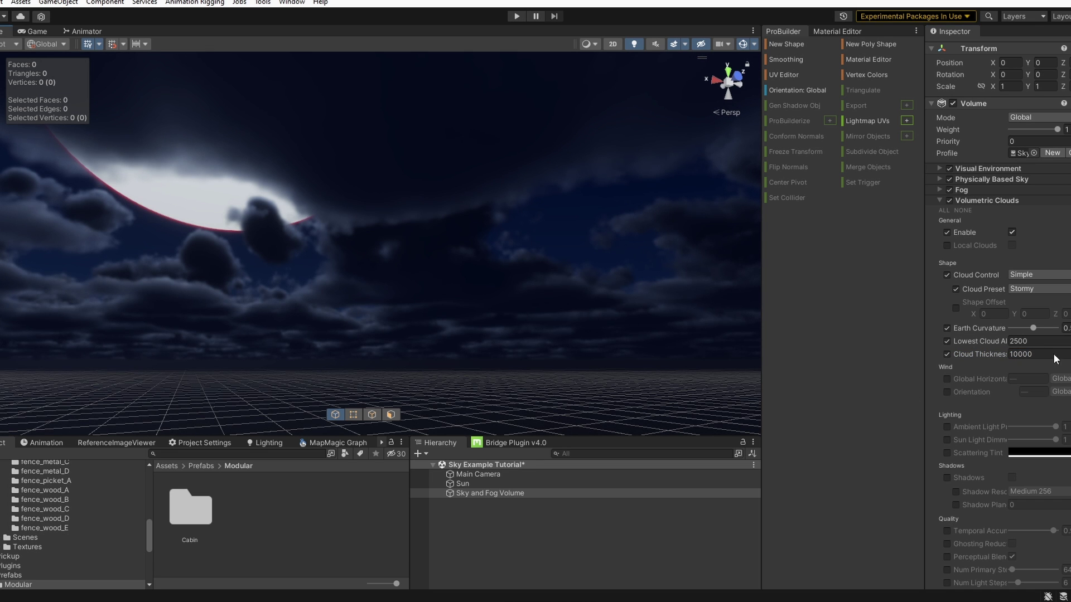
- Set the volumetric clouds' Cloud Thickness to 25000
left_click(1064, 353)
type("250")
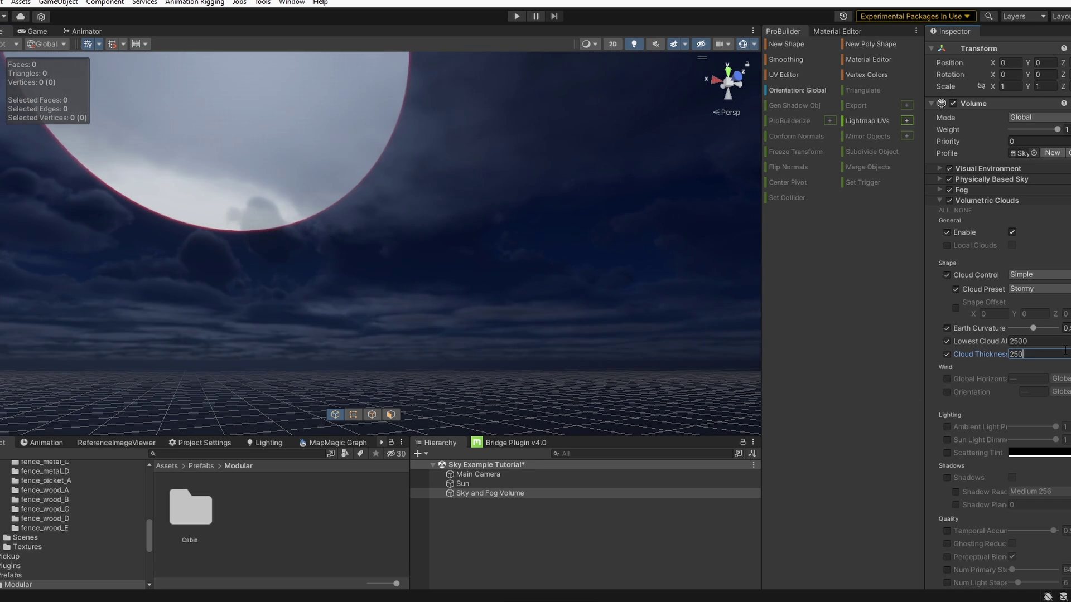
type("00")
right_click_drag(413, 325, 309, 270)
- Override the clouds' Ambient Light Probe Dimmer and Sun Light Dimmer, setting them to 0 and 0.5
scroll(952, 281, "down", 3)
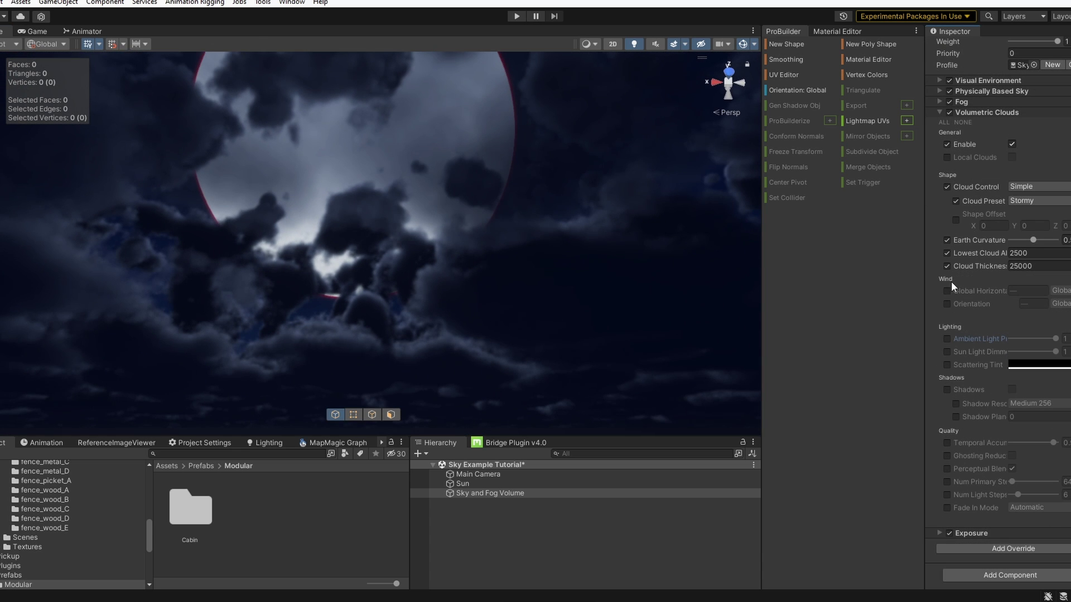
left_click(947, 339)
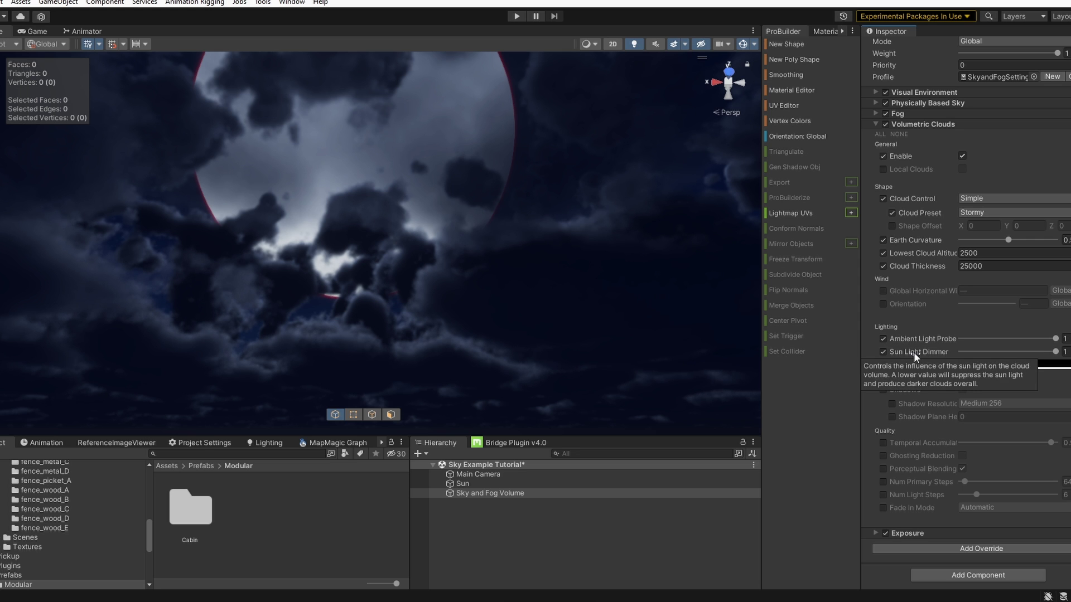
left_click_drag(1055, 340, 959, 339)
left_click_drag(1056, 351, 962, 352)
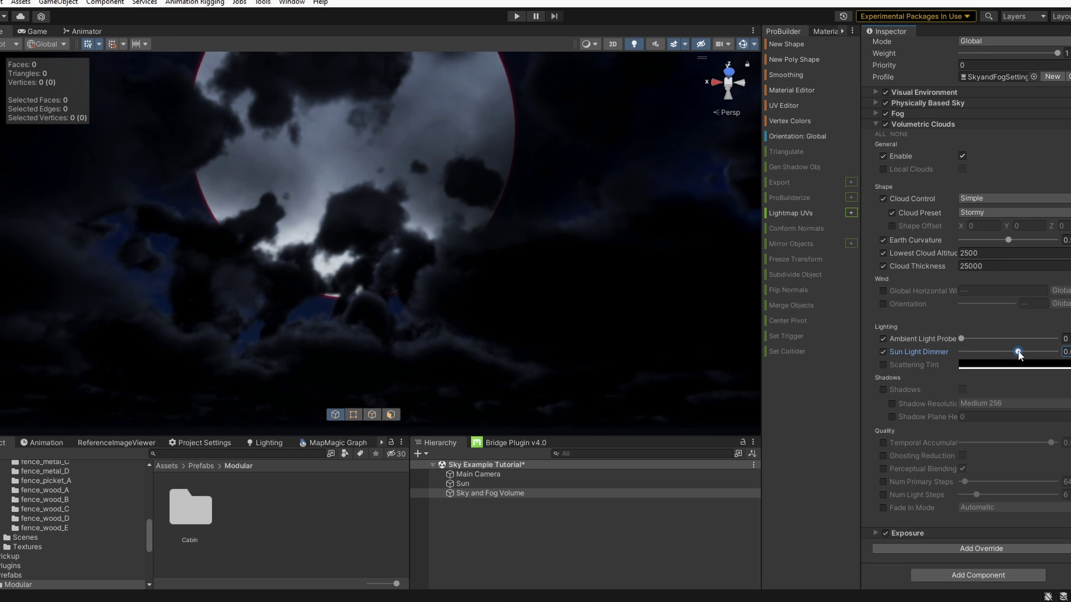
type(".5")
right_click_drag(598, 310, 640, 340)
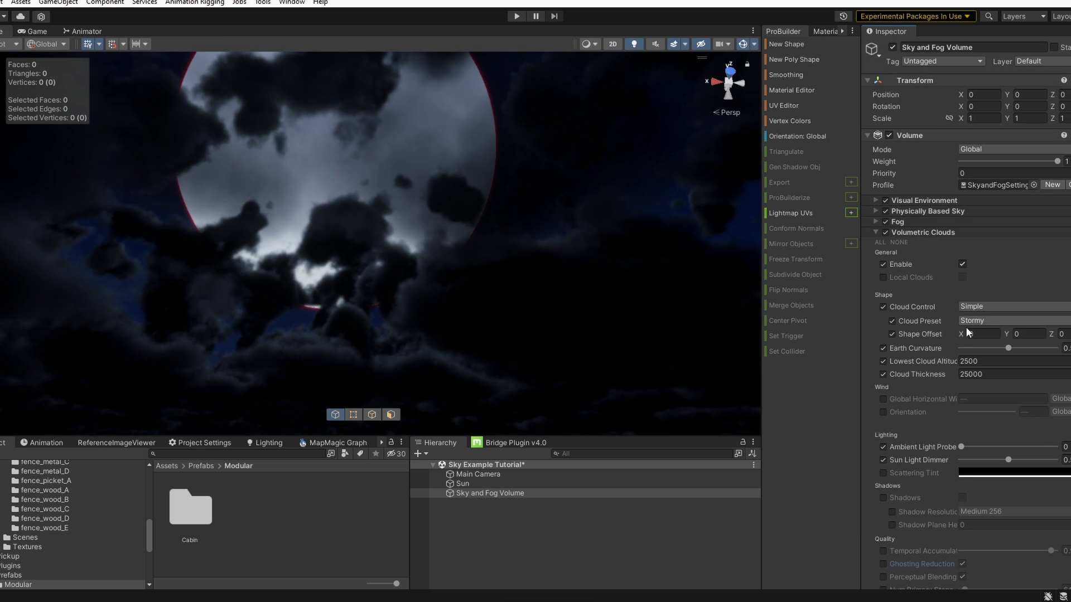
- Shift the clouds in front of the moon with a Shape Offset of X 81.3, Y 9.98 and Z about 4.2
left_click_drag(959, 336, 3, 353)
right_click_drag(329, 292, 334, 262)
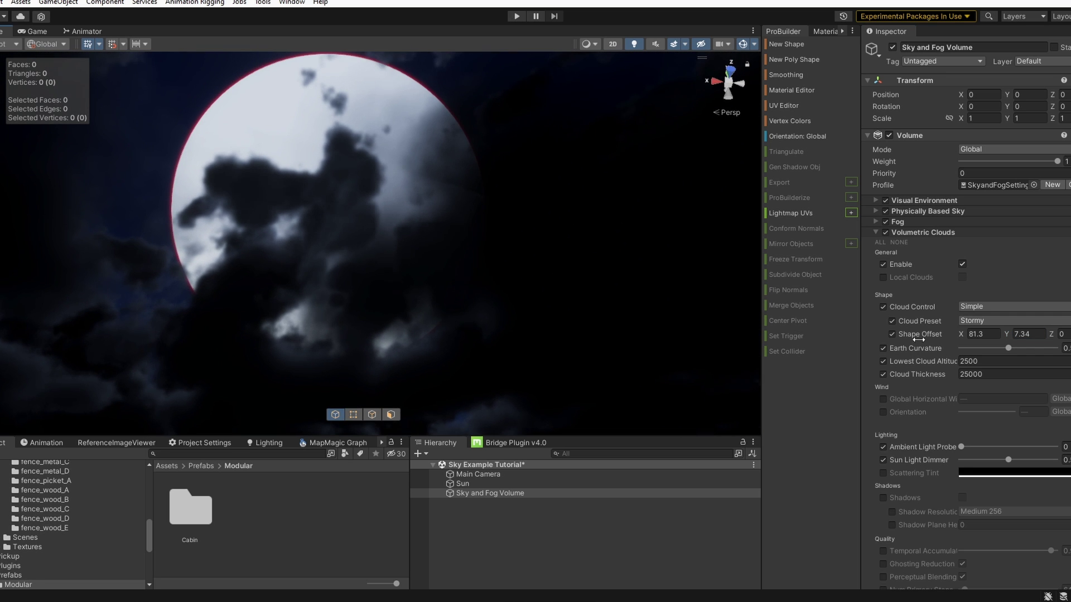
left_click_drag(1009, 337, 1059, 333)
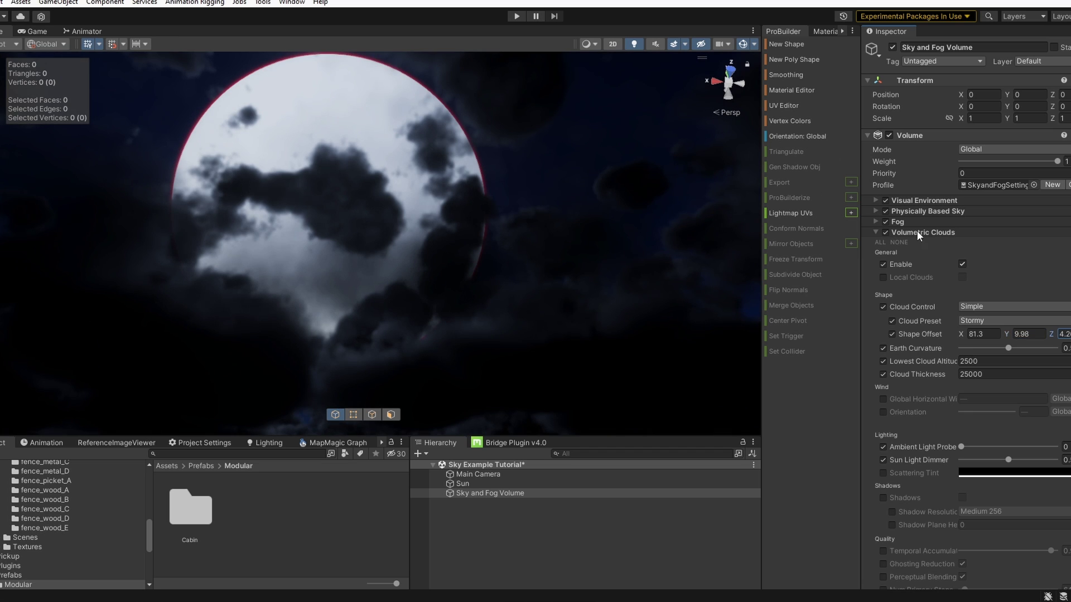
left_click(918, 232)
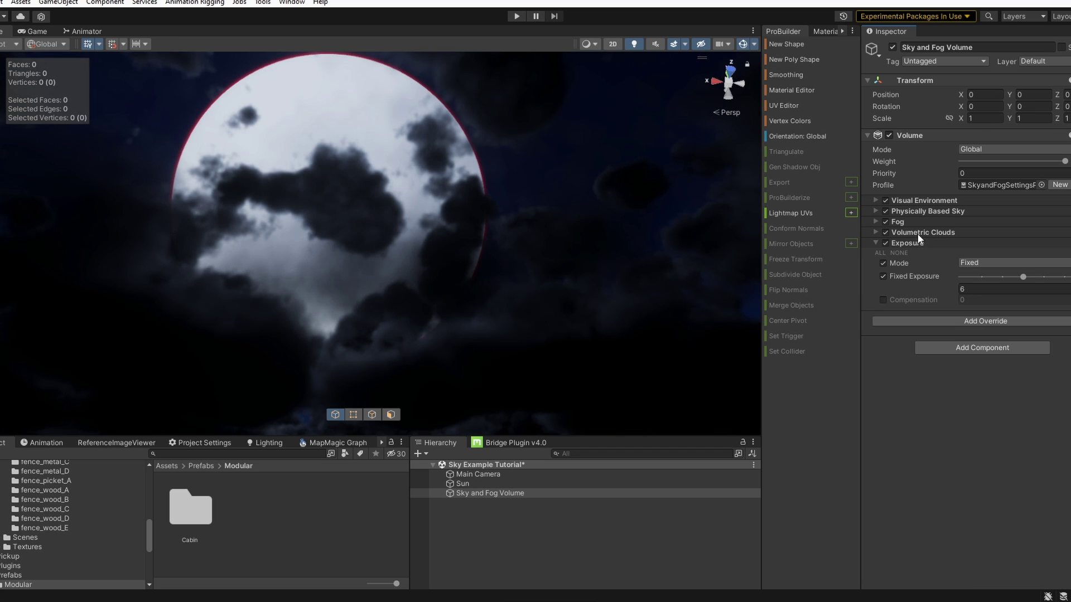
- Change the Sun's Surface Tint from white to a light salmon red
left_click(462, 484)
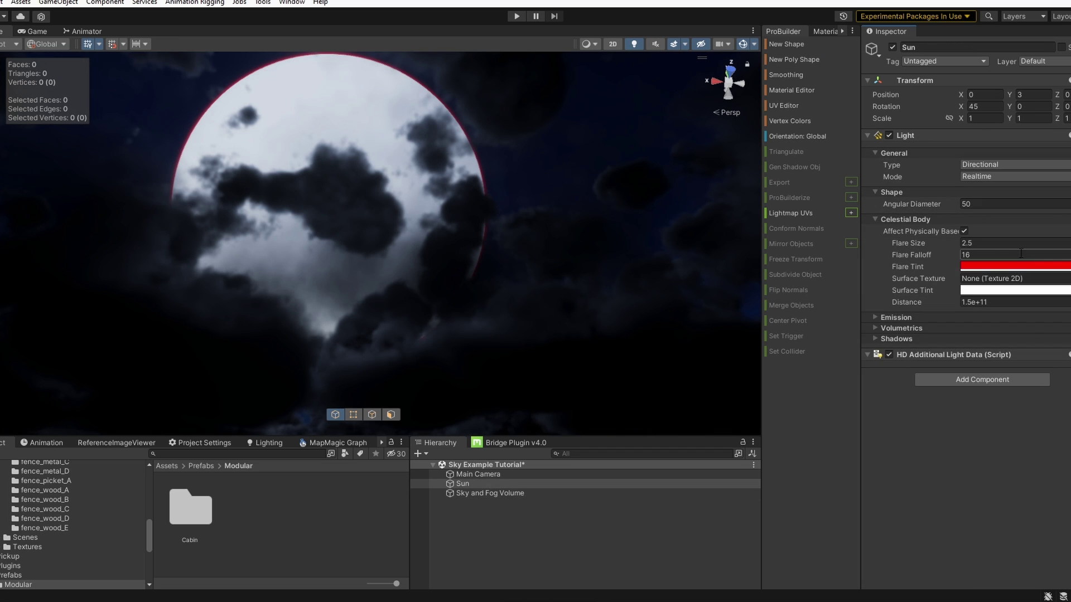
left_click(1004, 290)
left_click_drag(1022, 402, 1024, 357)
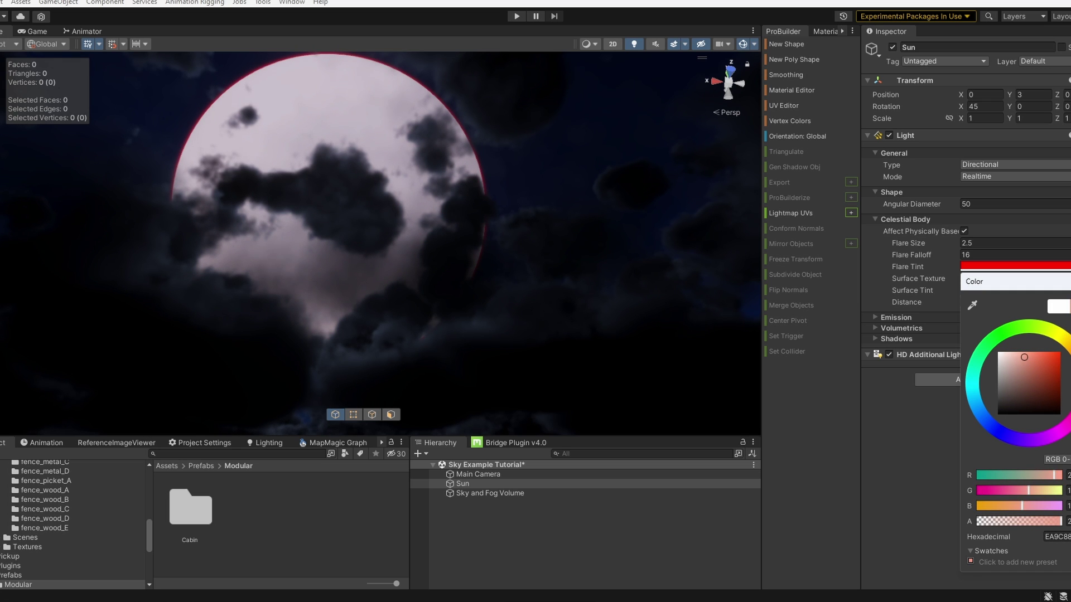
- Set the Sun's Flare Size to 8.15 and Flare Falloff to 4.47, and lighten its Flare Tint to a pale pink
left_click(934, 309)
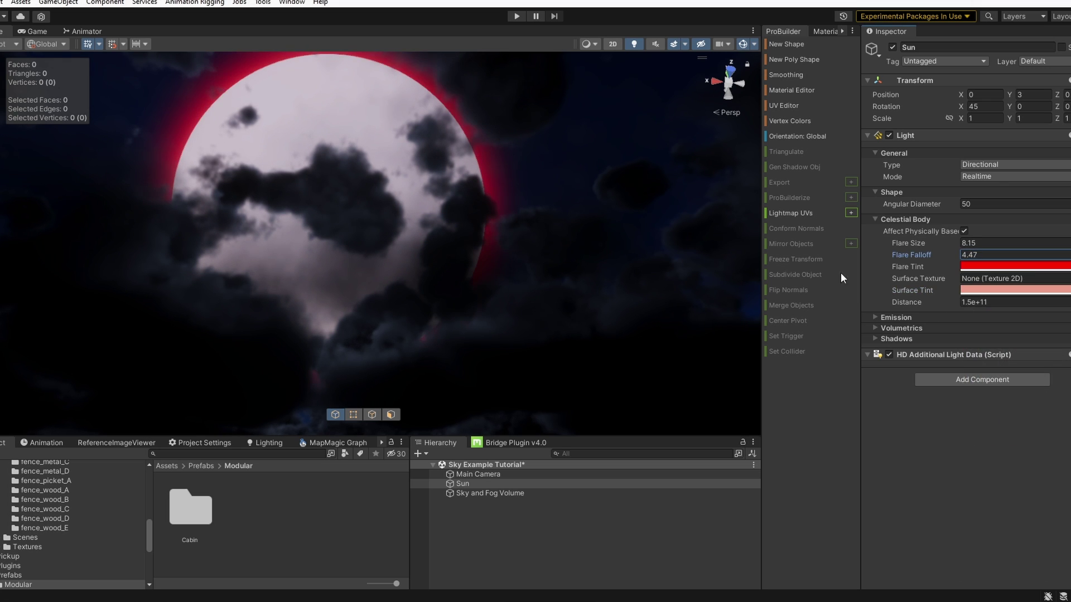
left_click(1010, 267)
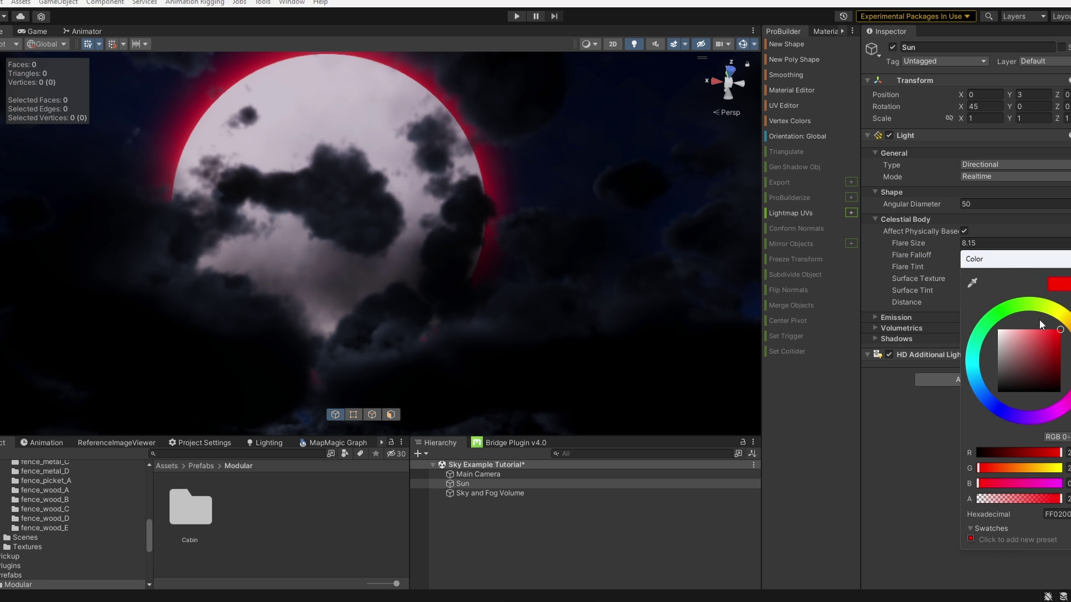
left_click_drag(1043, 335, 1022, 323)
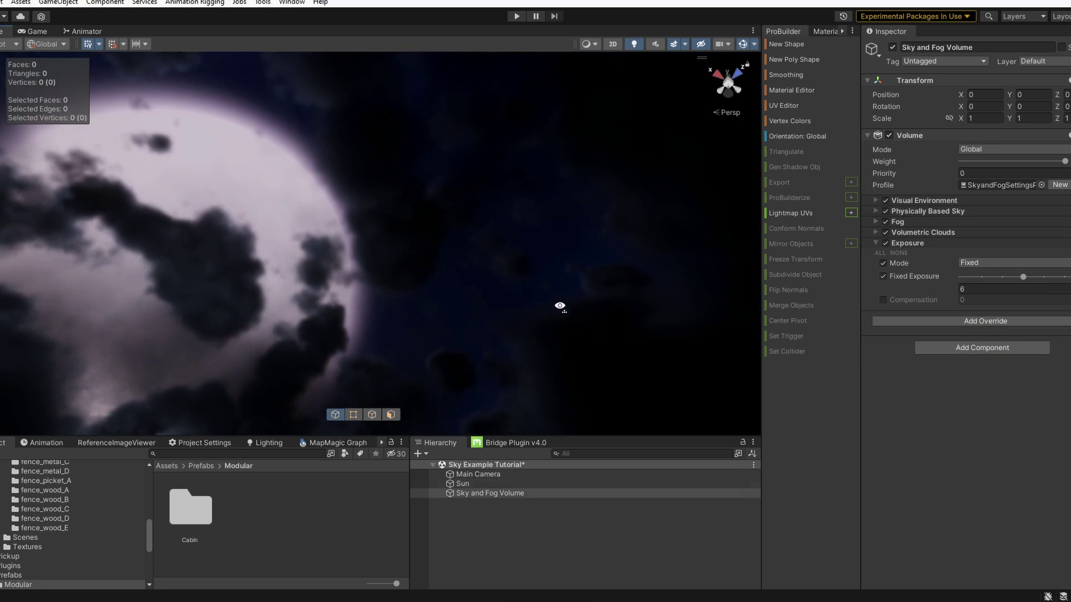
right_click_drag(559, 306, 451, 293)
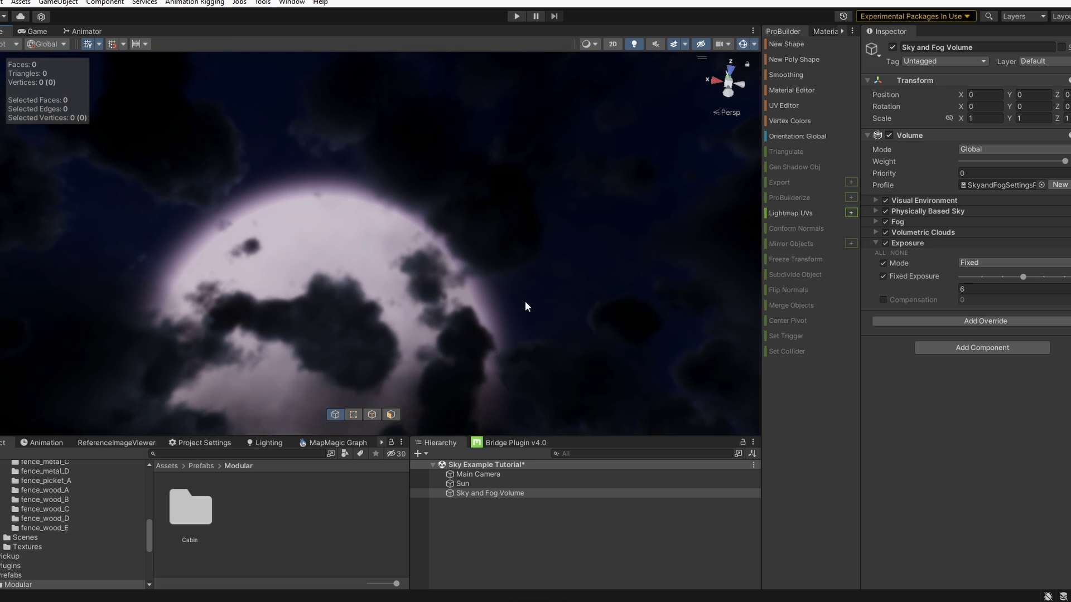
- In Physically Based Sky, remove the Ground Emission Texture override and override Space Rotation, Space Emission Texture and Space Emission Multiplier
left_click(936, 212)
scroll(891, 240, "down", 3)
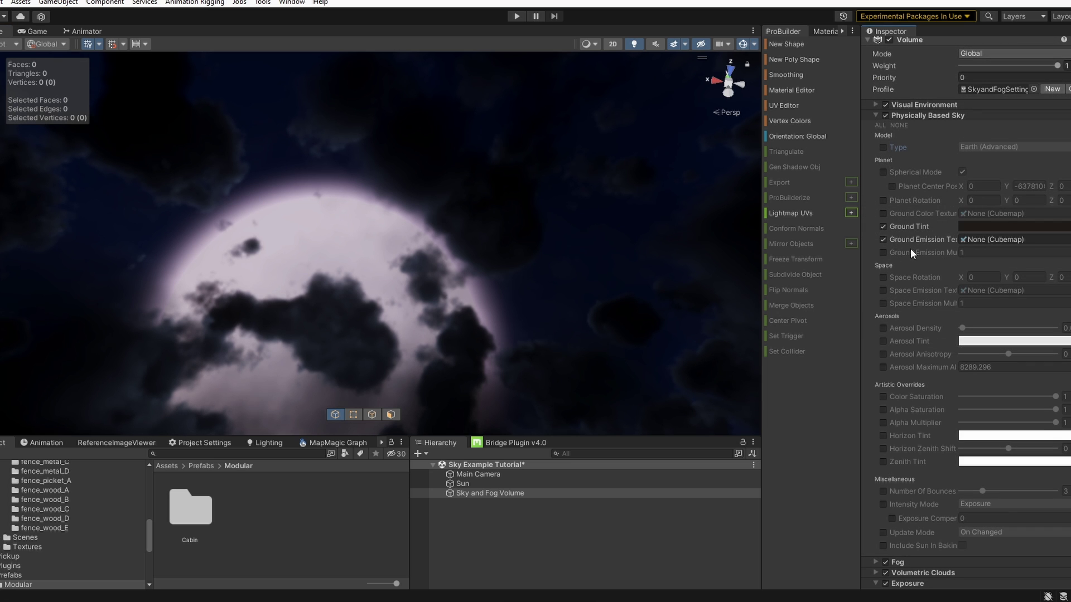
left_click(883, 240)
left_click(882, 290)
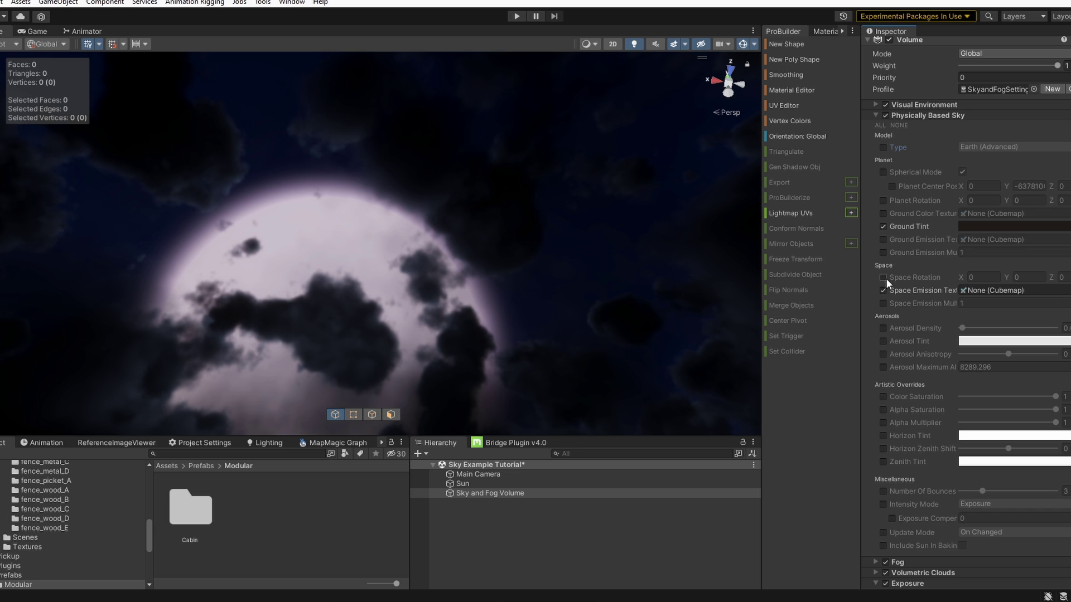
left_click(884, 278)
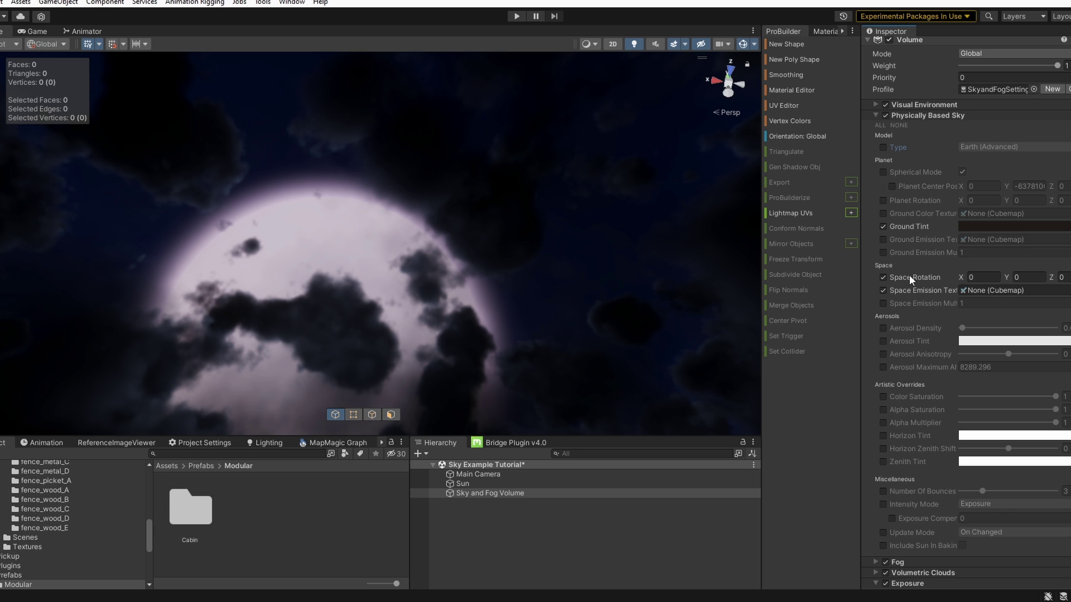
left_click(882, 304)
- Assign the satara_night_4k cubemap as the sky's Space Emission Texture
left_click(973, 290)
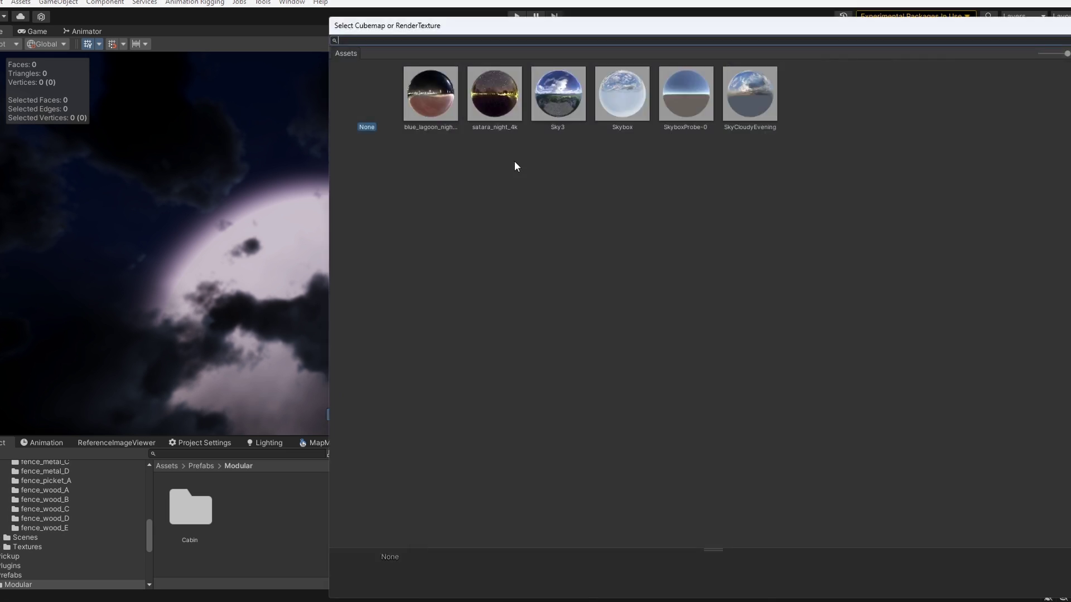
left_click(499, 114)
key("Left")
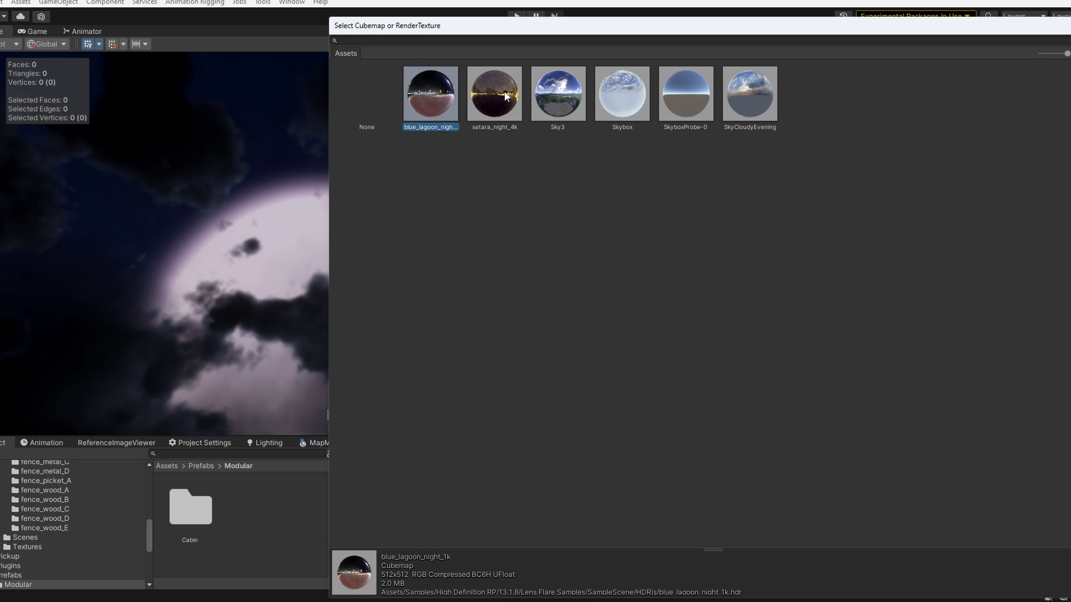
left_click(506, 96)
double_click(494, 103)
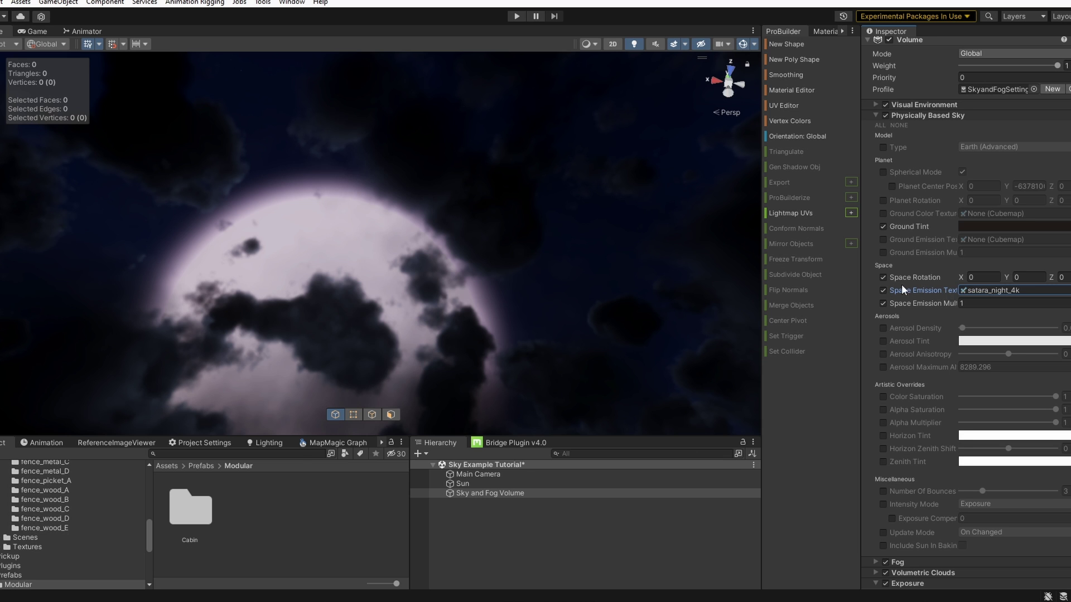
- Raise the Space Emission Multiplier to bring out the stars, try 50, and settle on 25
left_click_drag(894, 301, 650, 309)
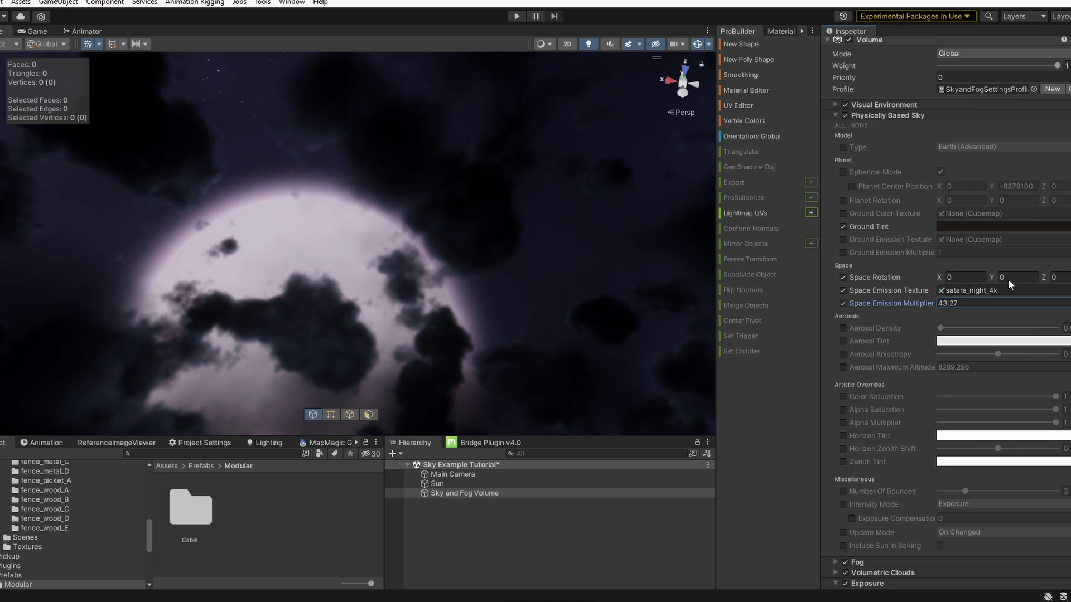
left_click_drag(1008, 280, 870, 293)
right_click_drag(512, 314, 333, 231)
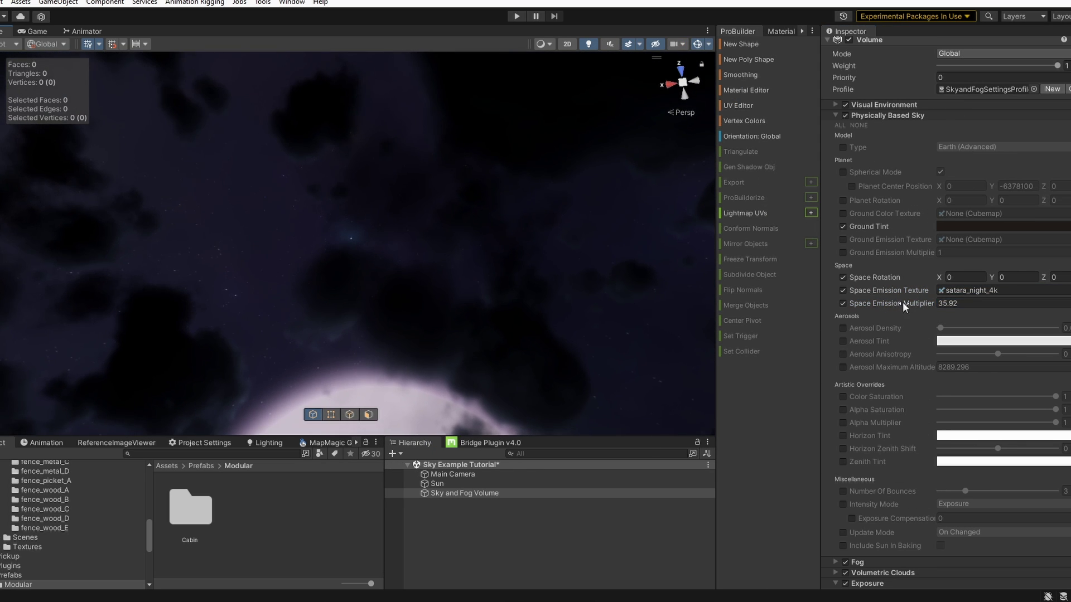
left_click_drag(902, 302, 784, 330)
key("BackSpace")
key("BackSpace")
key("BackSpace")
type("50")
left_click(961, 293)
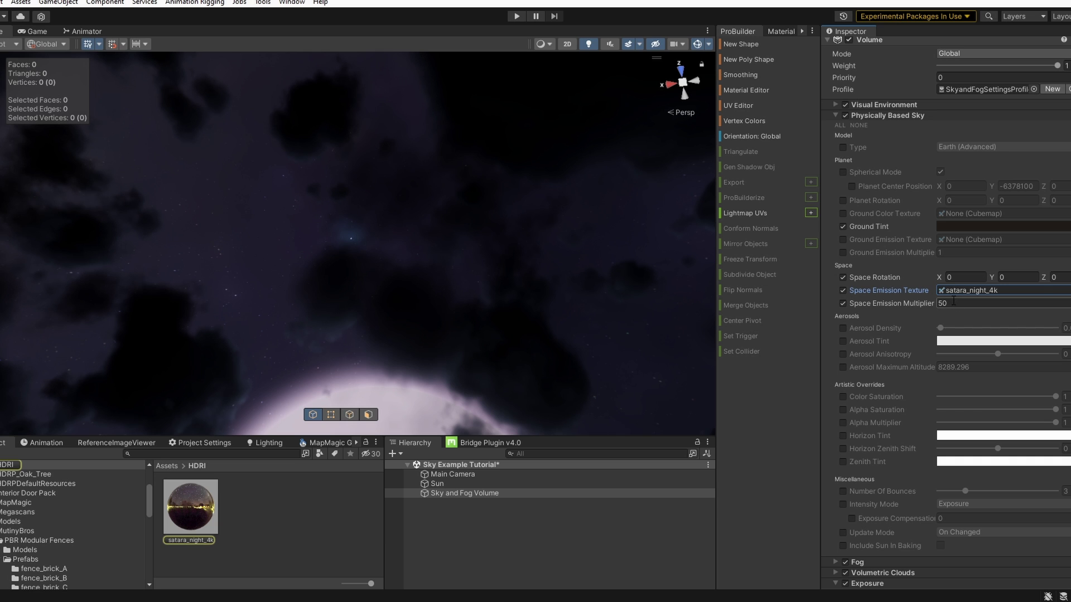
left_click(953, 301)
type("25")
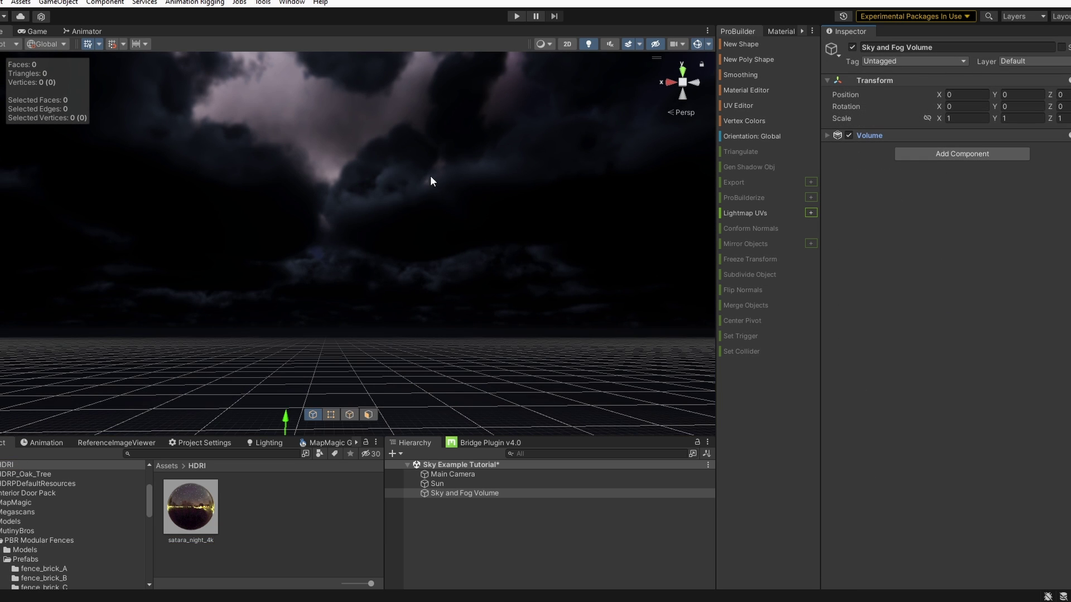
- Add a Terrain to the scene and set its position to X -500 and Z -500
left_click(67, 4)
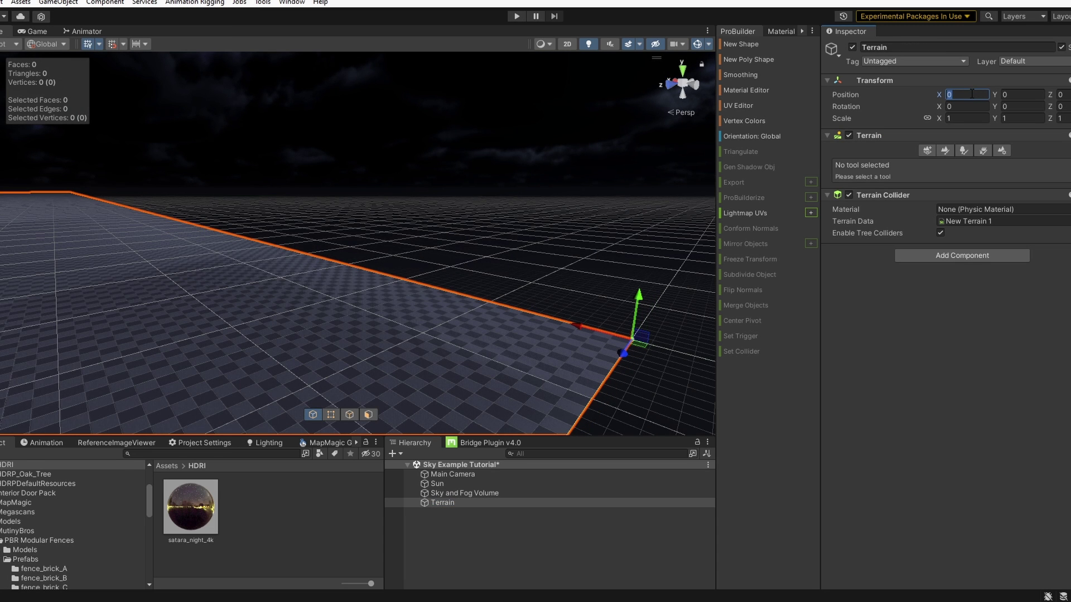
type("500")
key("BackSpace")
key("BackSpace")
key("BackSpace")
type("-500")
key("Tab")
key("Tab")
type("-500")
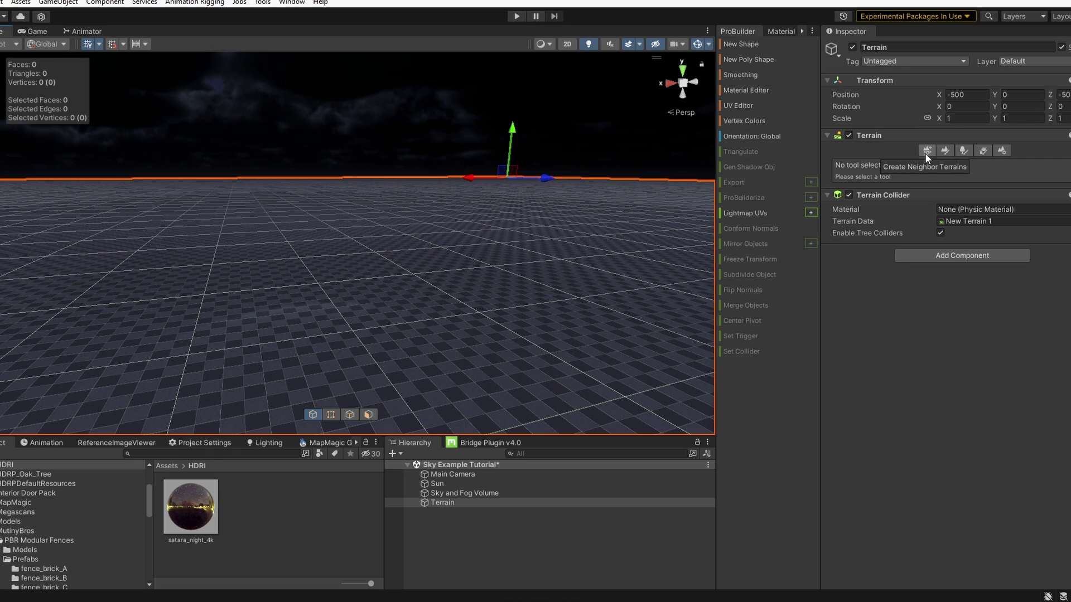
- Add a terrain layer for Paint Texture using the green grass albedo texture
left_click(946, 150)
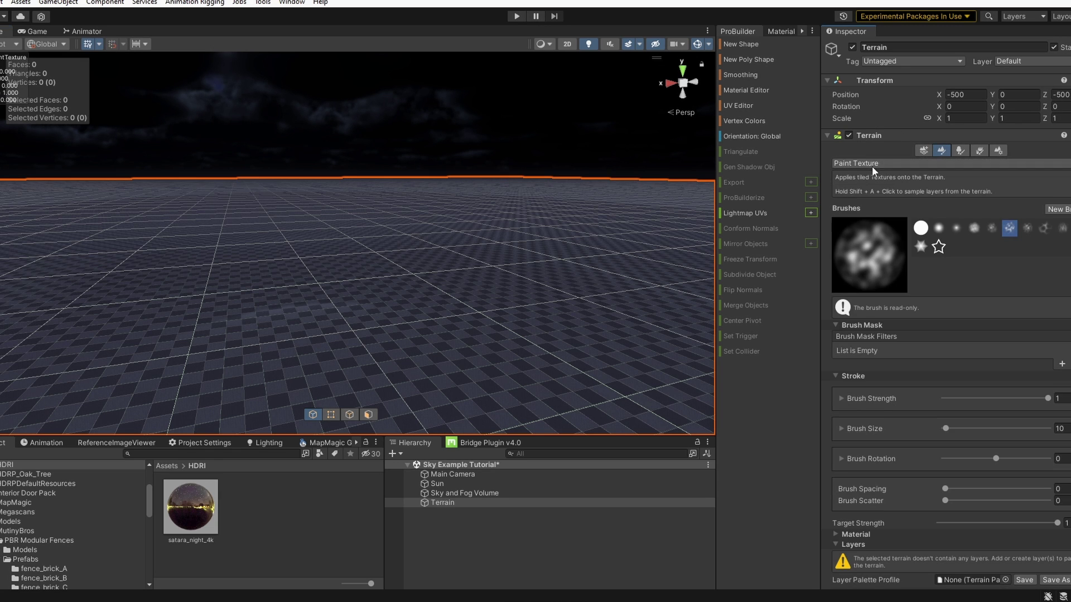
scroll(837, 310, "down", 6)
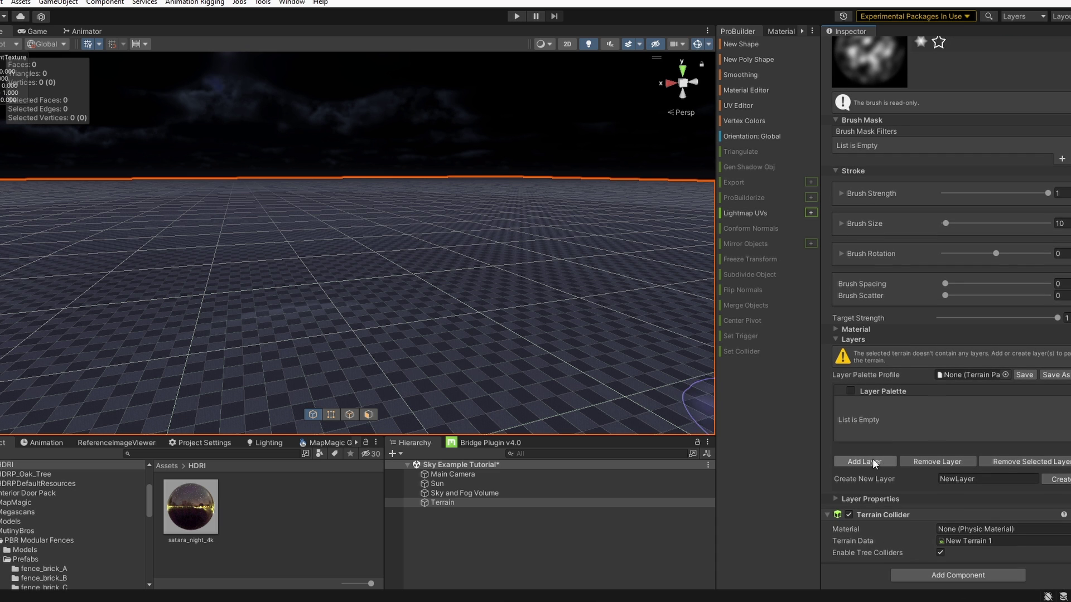
left_click(881, 460)
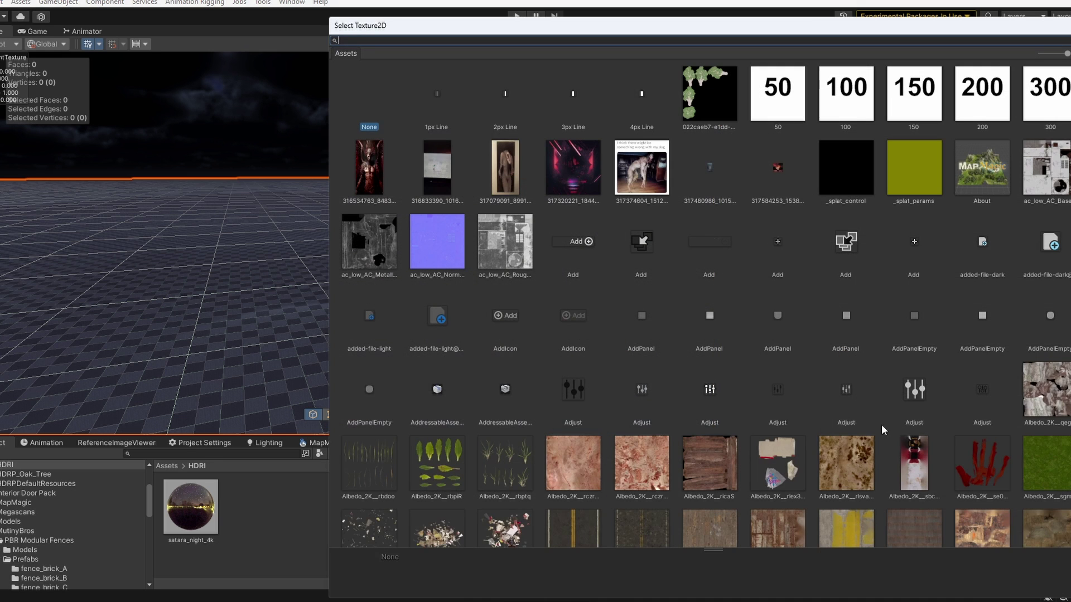
double_click(1054, 478)
- Sculpt uneven hills across the terrain's far side with the Noise sculpting tool
scroll(922, 302, "up", 6)
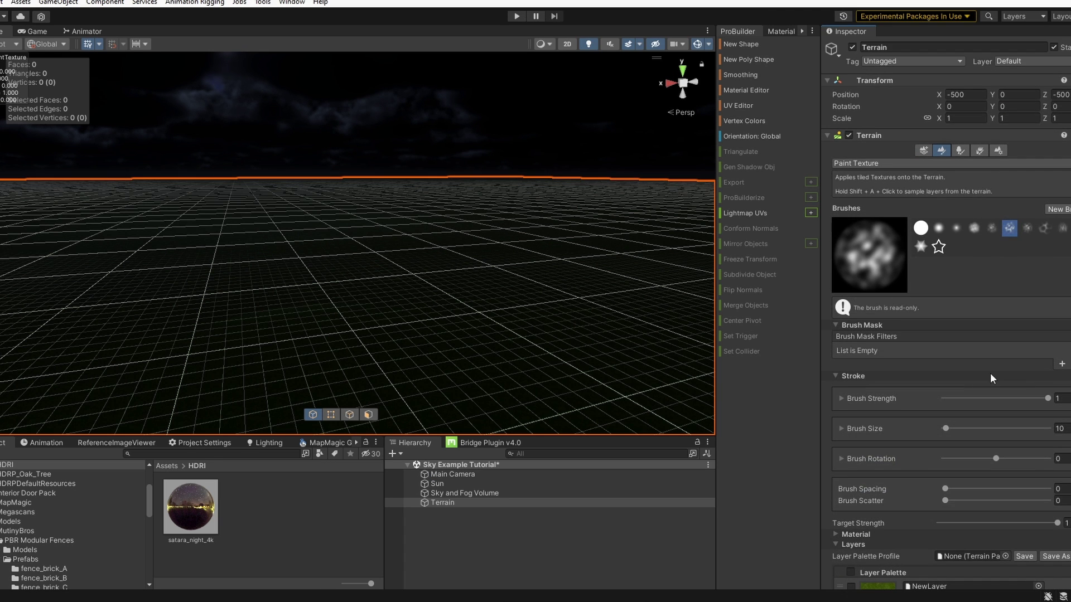
left_click(872, 165)
left_click(879, 149)
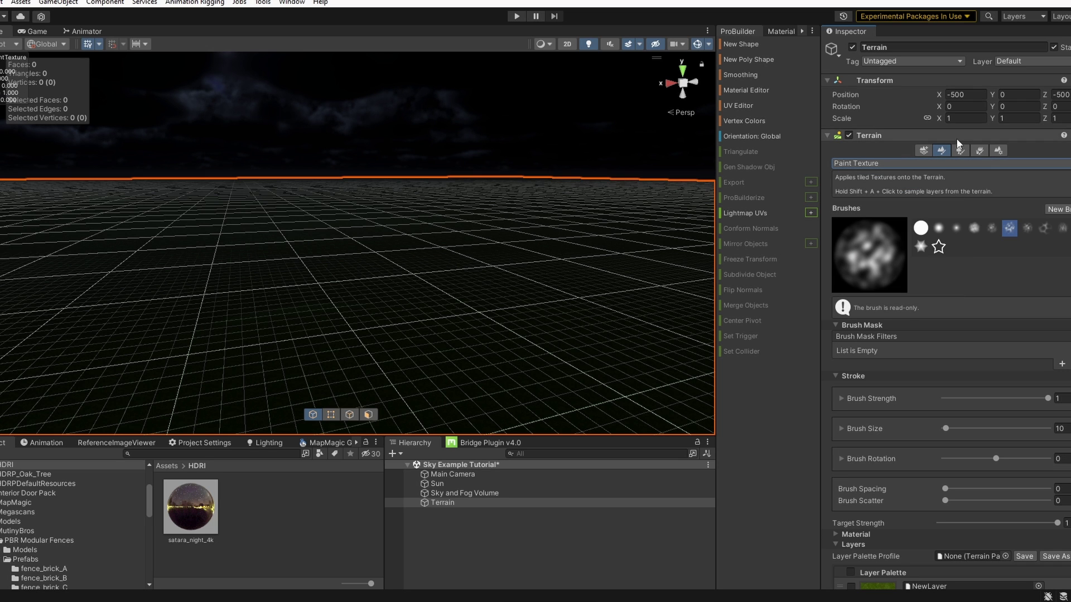
left_click(885, 162)
mouse_move(914, 176)
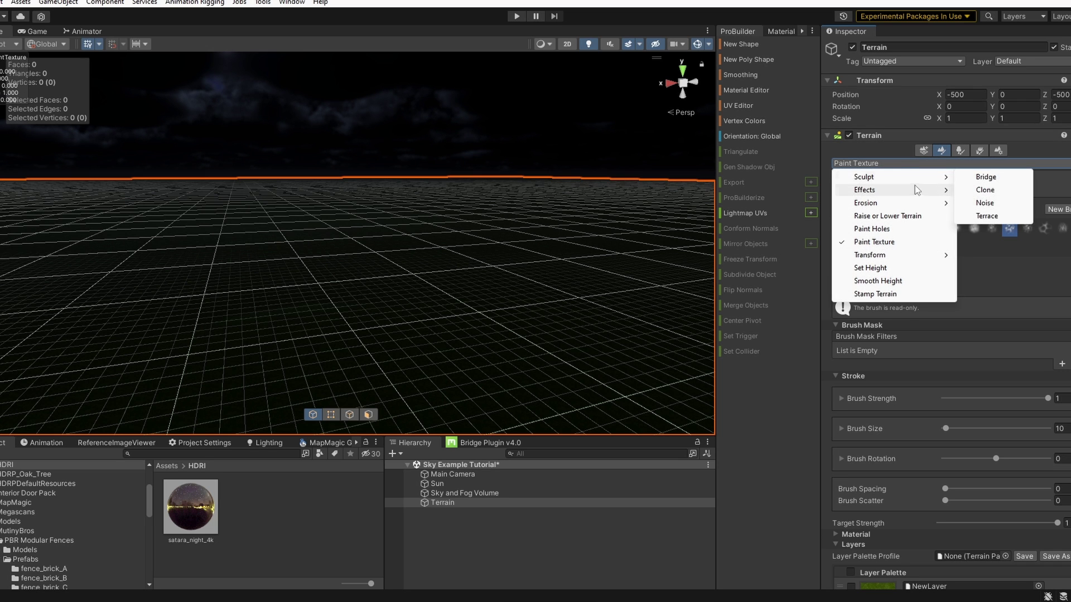
left_click(984, 203)
mouse_move(635, 263)
left_mouse_down()
mouse_move(569, 196)
mouse_move(275, 173)
mouse_move(375, 192)
mouse_move(419, 162)
mouse_move(384, 174)
mouse_move(600, 162)
left_mouse_up()
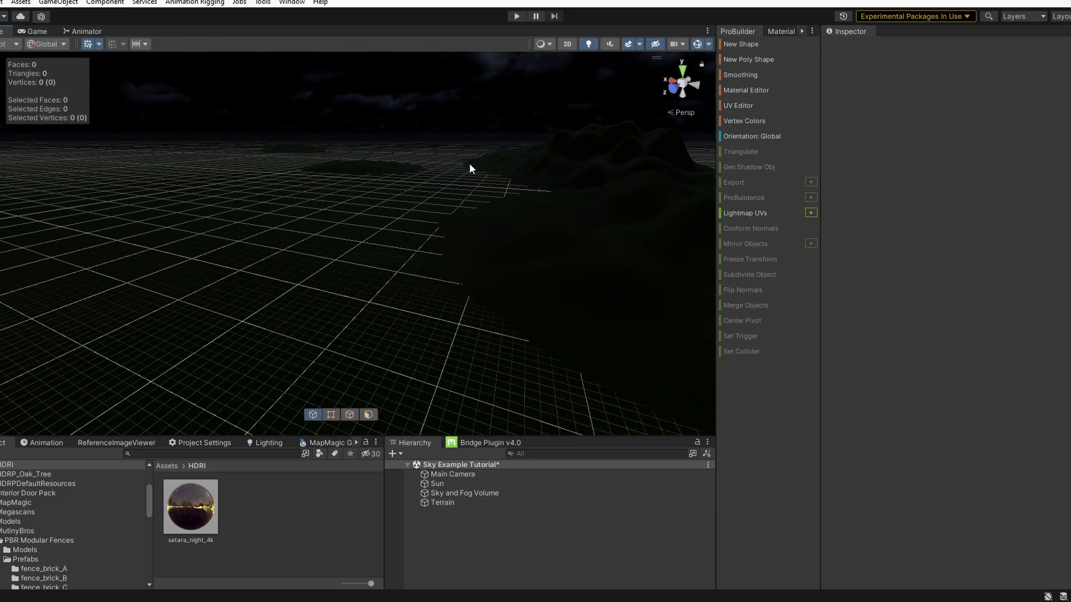
left_click(325, 151)
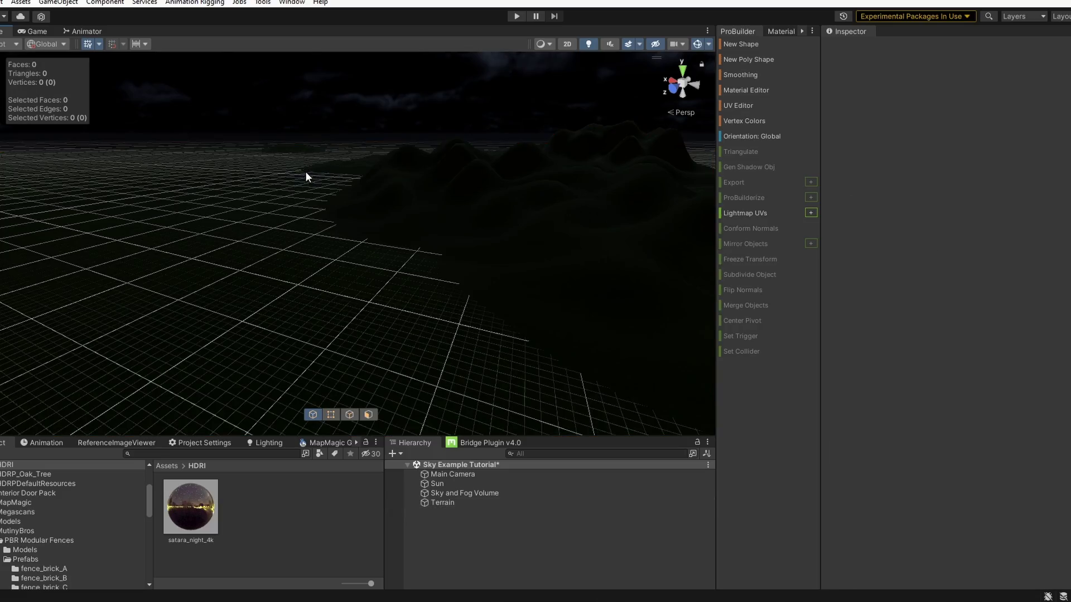
left_click_drag(223, 167, 494, 7, "alt")
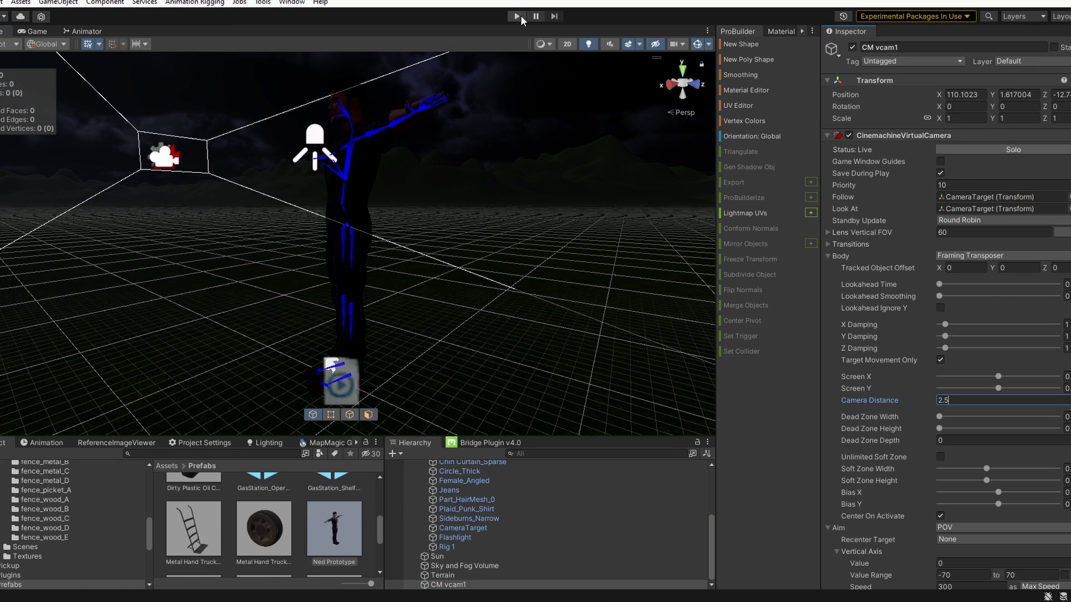
- Start Play mode to test the scene with the virtual camera's Camera Distance at 2.5
left_click(517, 16)
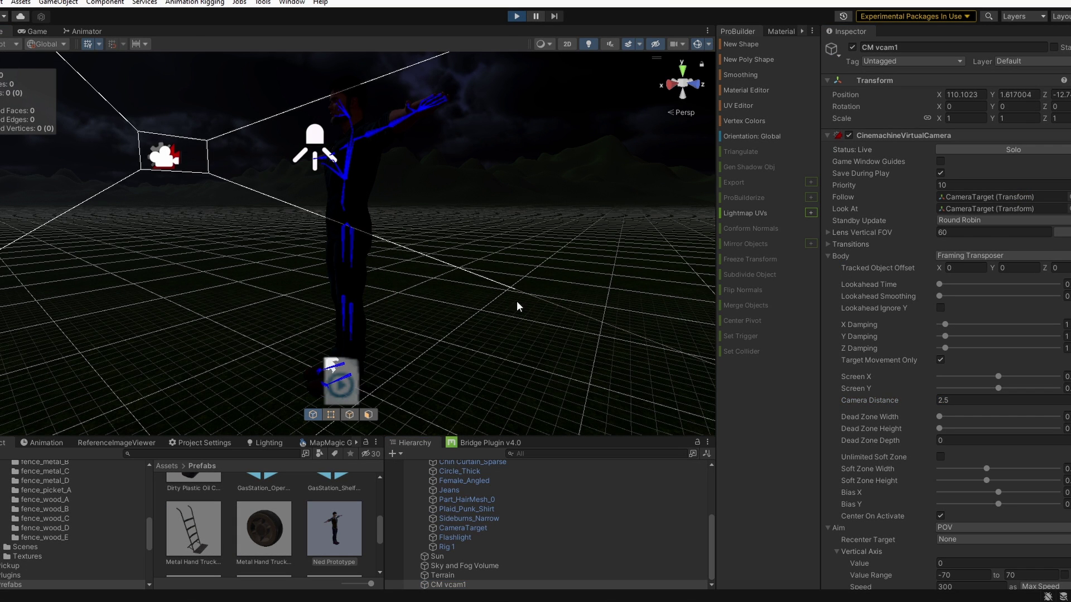